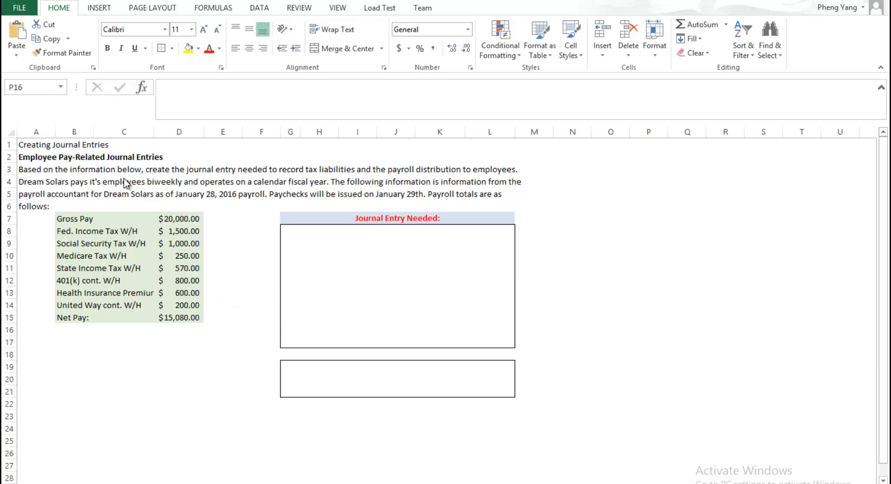
# Step: Review the payroll totals table from gross pay through the individual withholdings to net pay
pyautogui.click(62, 221)
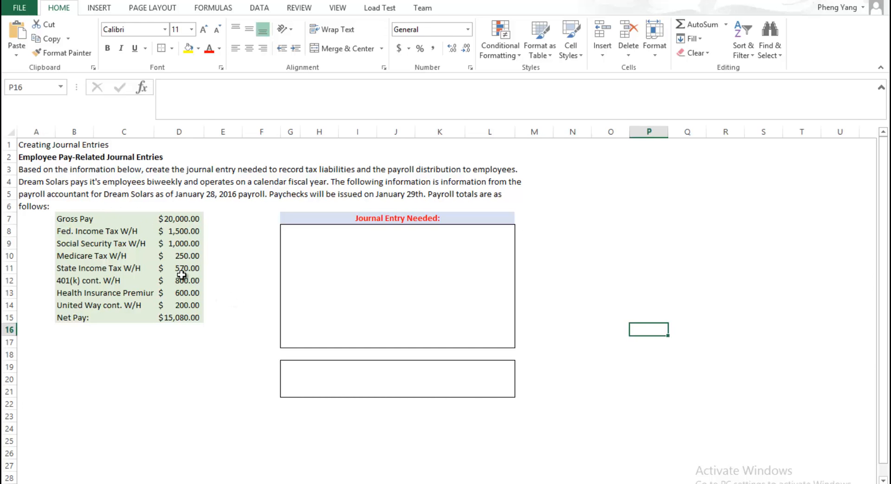
pyautogui.moveTo(166, 268); pyautogui.dragTo(147, 263)
pyautogui.moveTo(83, 223); pyautogui.dragTo(194, 308)
pyautogui.click(223, 266)
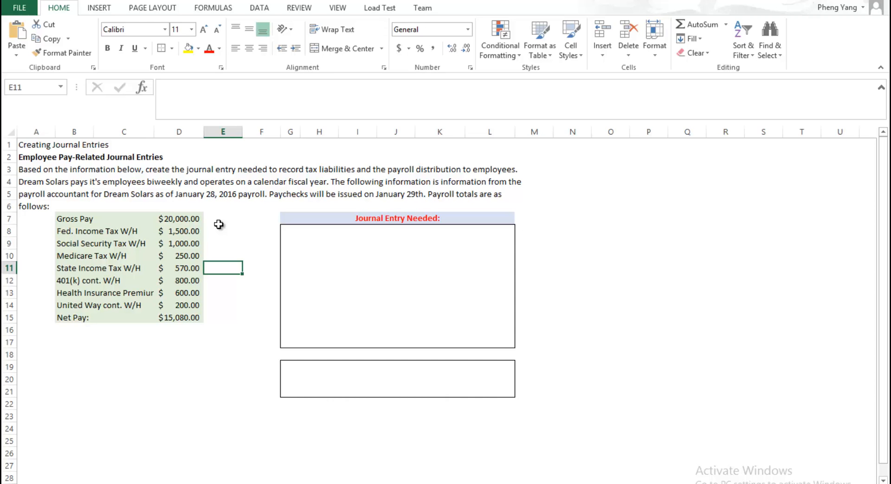
pyautogui.click(64, 219)
pyautogui.moveTo(61, 231); pyautogui.dragTo(156, 298)
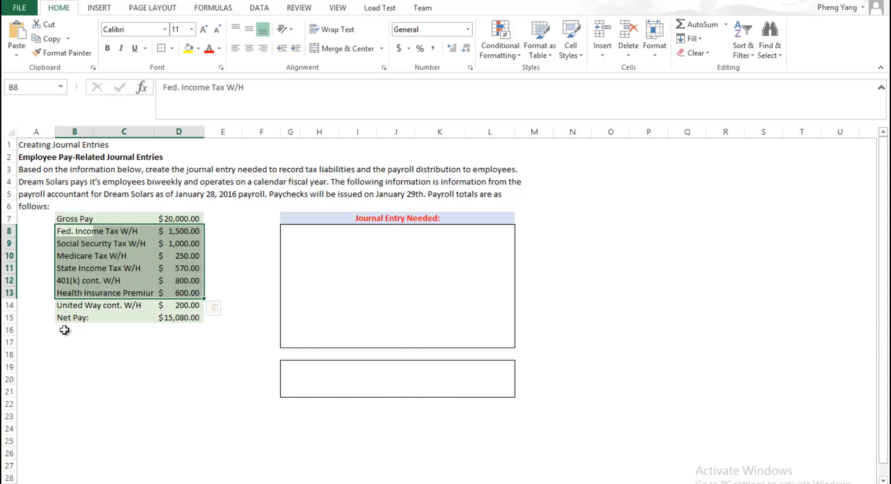
pyautogui.click(68, 317)
pyautogui.moveTo(65, 217); pyautogui.dragTo(171, 215)
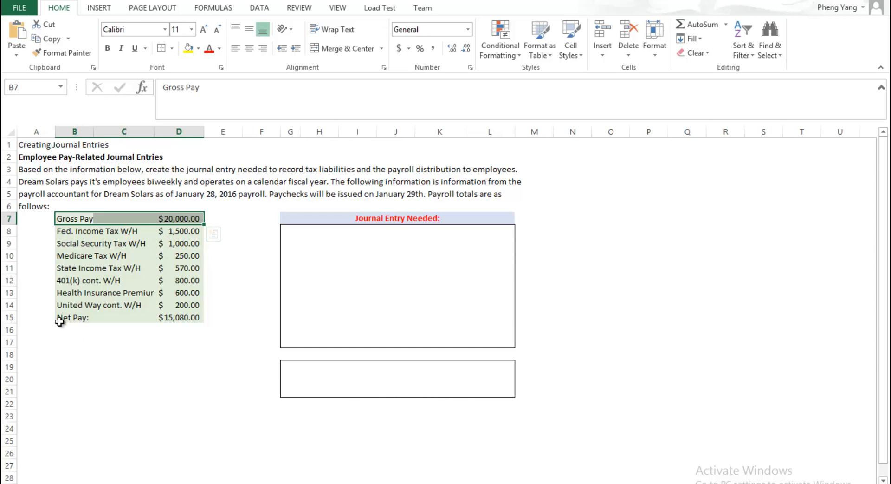
pyautogui.click(61, 319)
pyautogui.moveTo(139, 308); pyautogui.dragTo(195, 319)
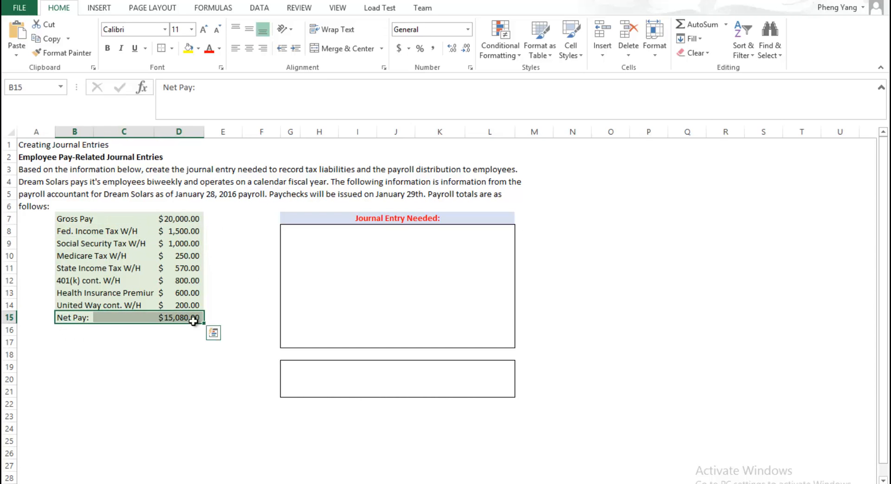
pyautogui.click(186, 365)
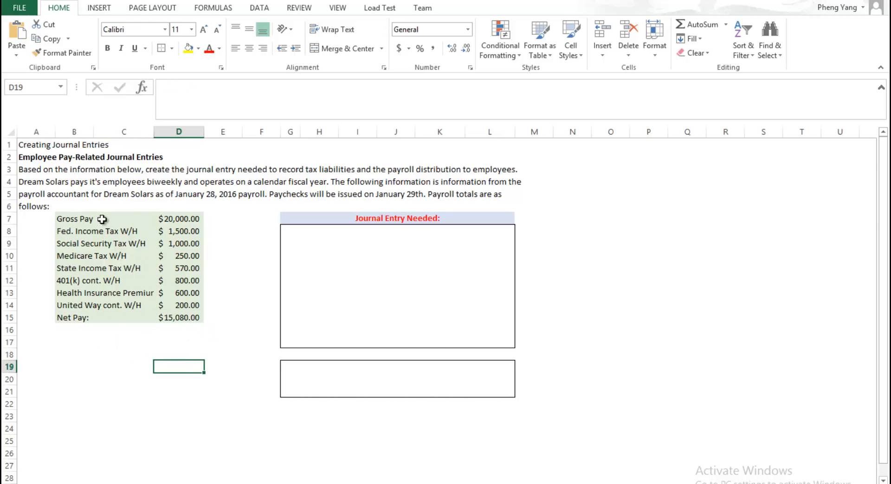
pyautogui.click(174, 219)
pyautogui.moveTo(175, 229); pyautogui.dragTo(186, 317)
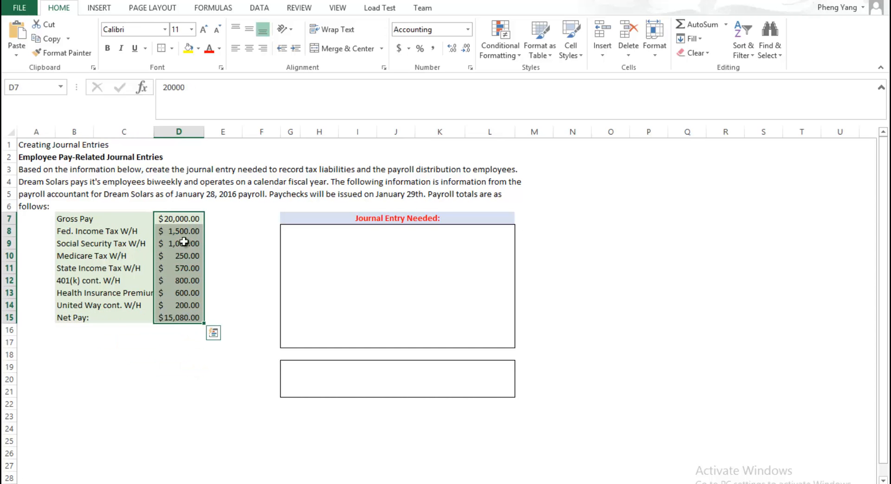
pyautogui.click(64, 231)
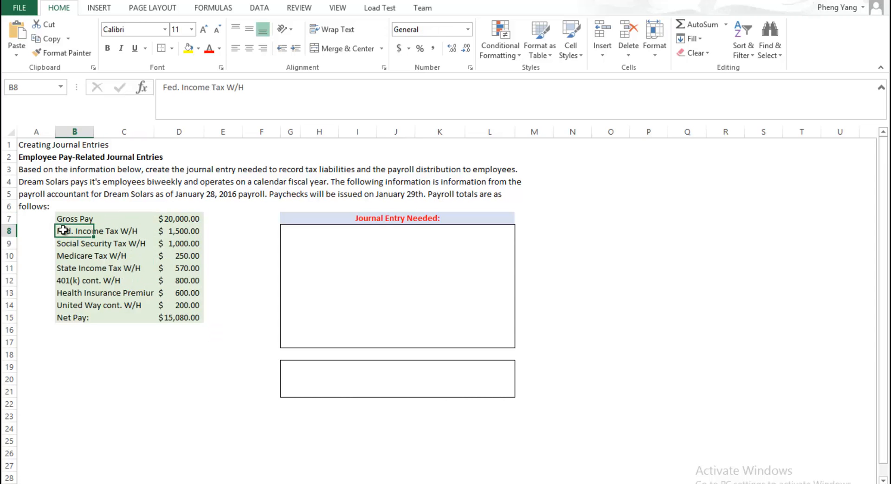
pyautogui.click(186, 230)
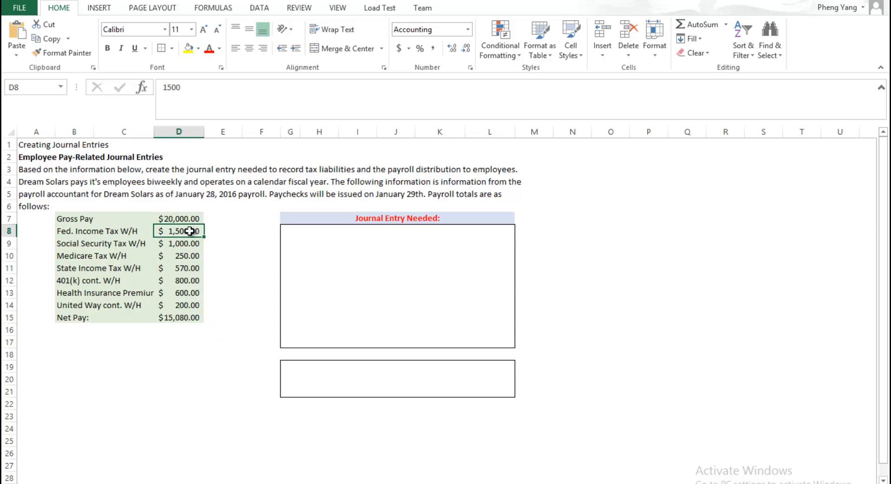
pyautogui.click(169, 218)
pyautogui.click(70, 231)
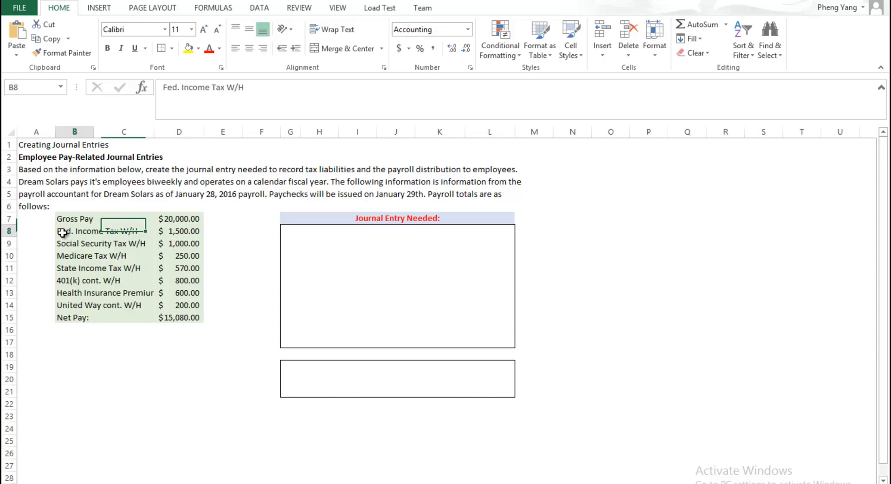
# Step: Enter "Salaries and Wages Expense" in G8 as the first account line of the journal entry
pyautogui.click(281, 229)
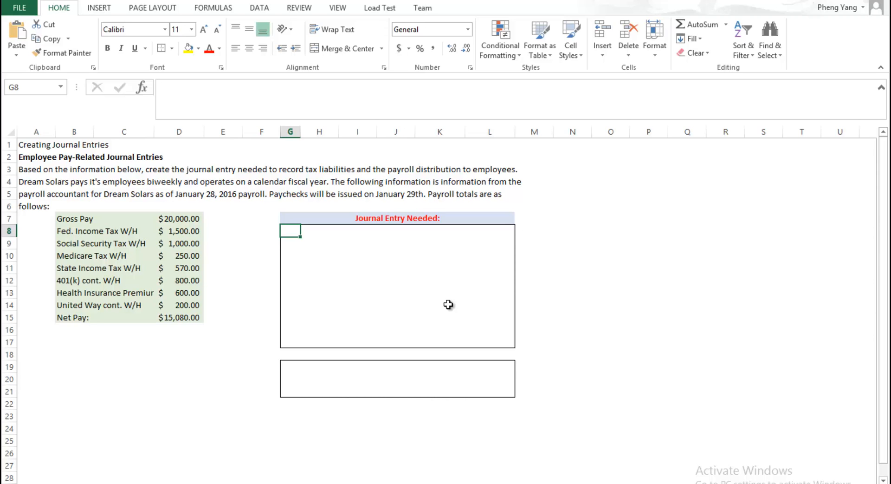
pyautogui.write('Sal')
pyautogui.press('BackSpace')
pyautogui.press('BackSpace')
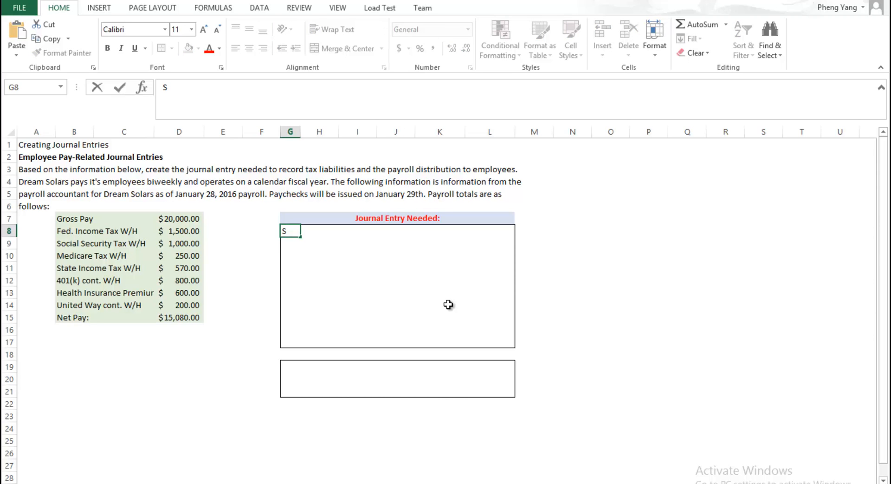
pyautogui.write('alaries and W')
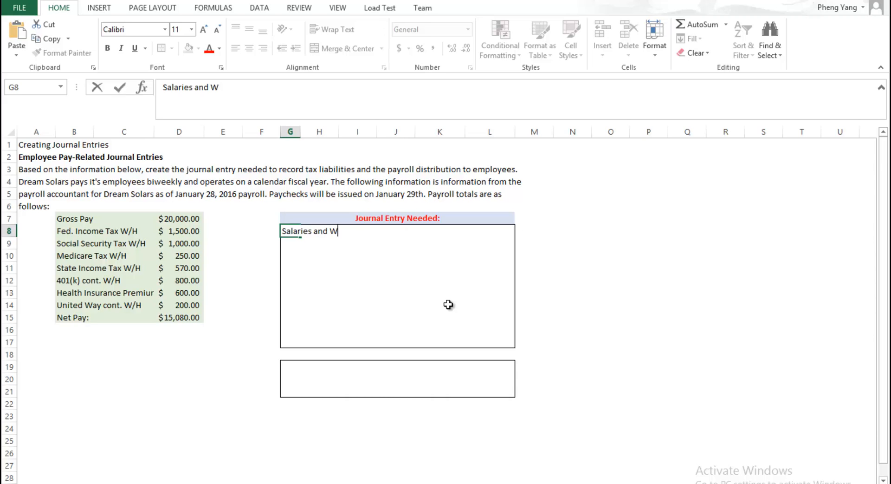
pyautogui.write('ages Expe')
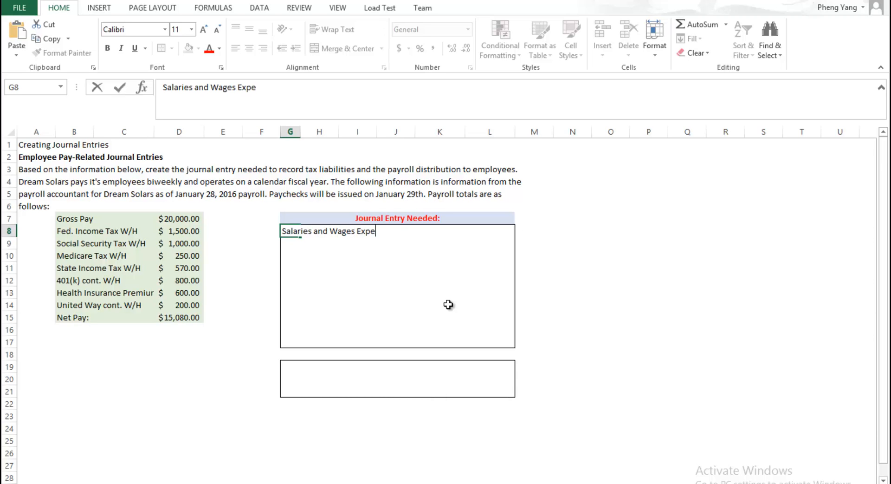
pyautogui.write('nse')
# Step: Widen column J and link the Salaries and Wages Expense debit in K8 to the gross pay amount in D7
pyautogui.press('Right')
pyautogui.press('Right')
pyautogui.press('Right')
pyautogui.press('Right')
pyautogui.press('Right')
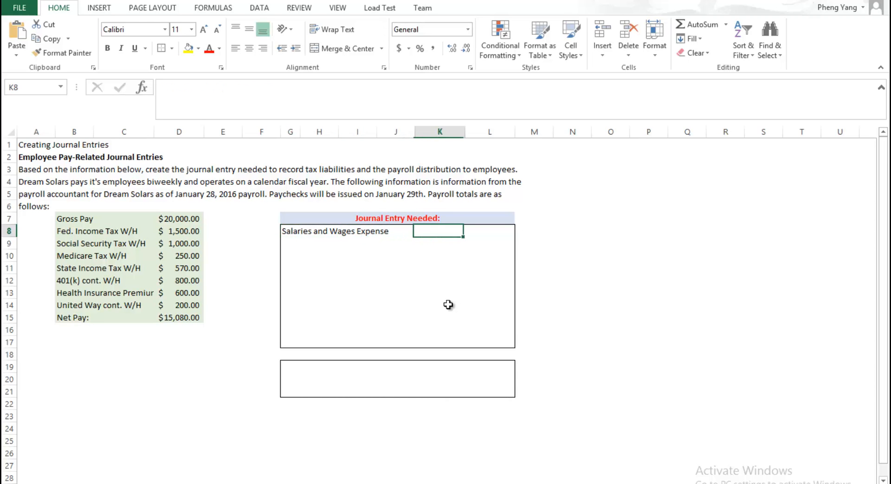
pyautogui.click(446, 231)
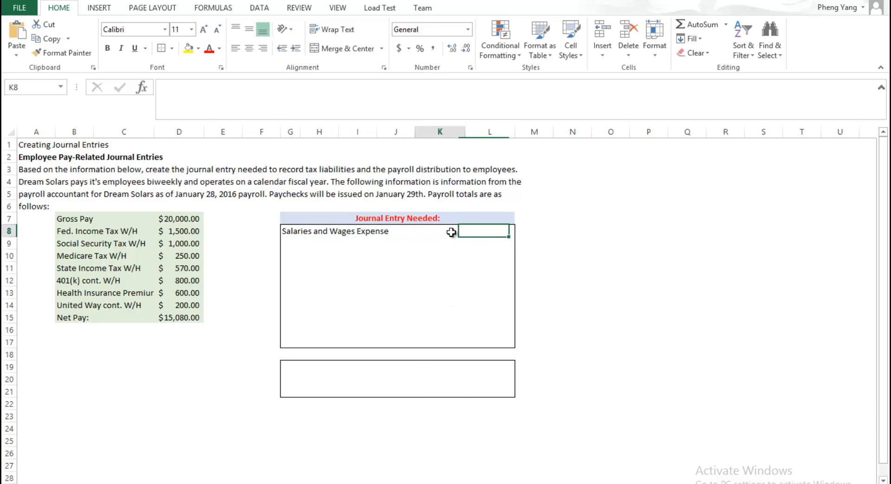
pyautogui.moveTo(414, 129); pyautogui.dragTo(453, 135)
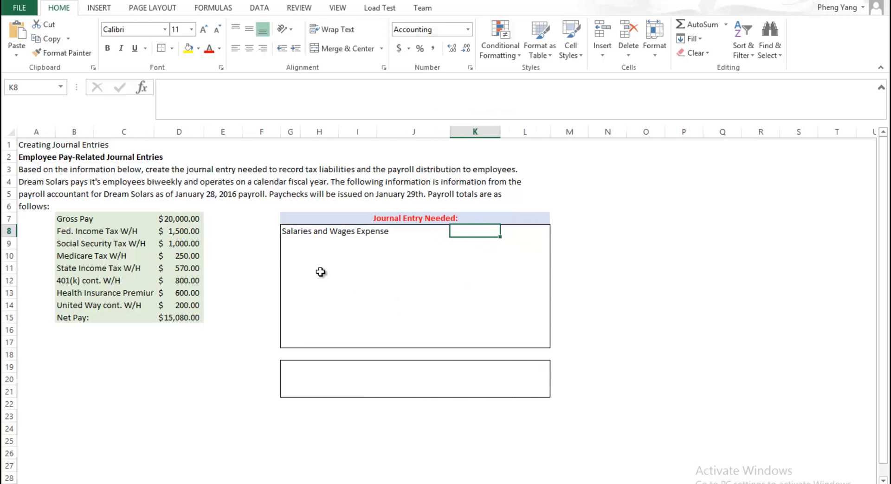
pyautogui.write('=')
pyautogui.click(183, 219)
pyautogui.press('Return')
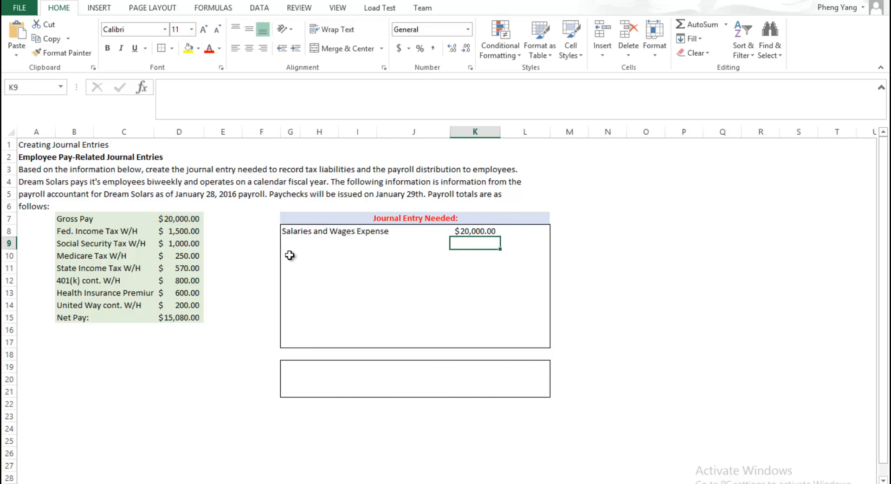
# Step: Enter "Federal income tax payable" in H9 as the first indented credit account of the journal entry
pyautogui.click(304, 234)
pyautogui.click(319, 242)
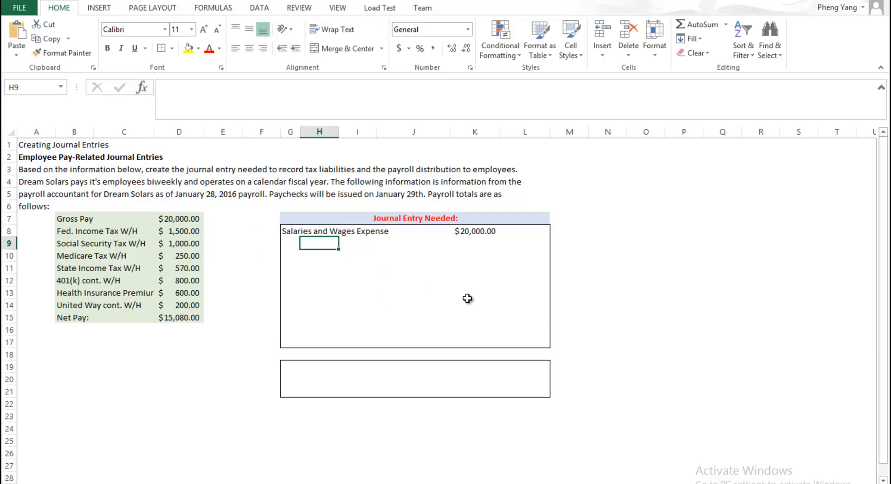
pyautogui.write('FEd')
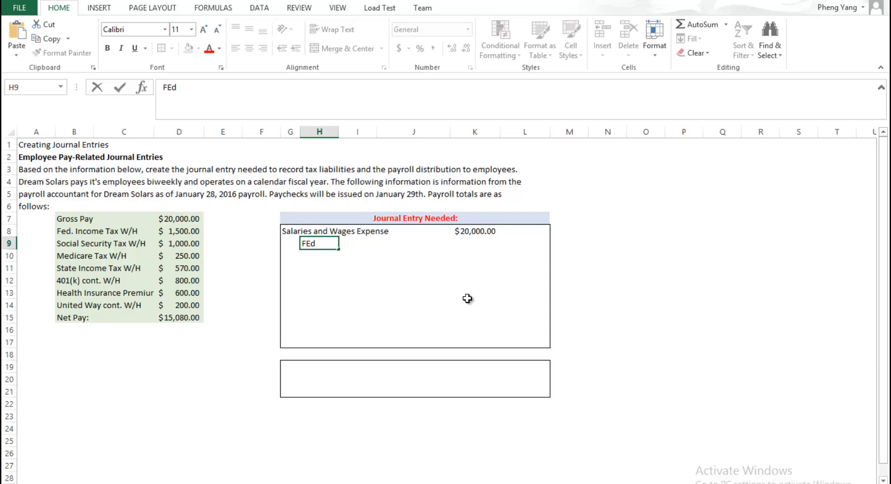
pyautogui.write('eral inoc')
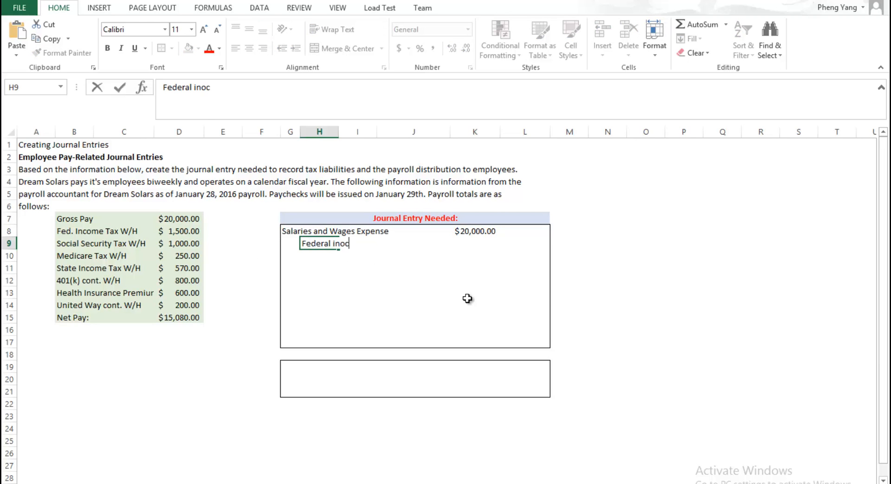
pyautogui.press('BackSpace')
pyautogui.press('BackSpace')
pyautogui.write('come tax paya')
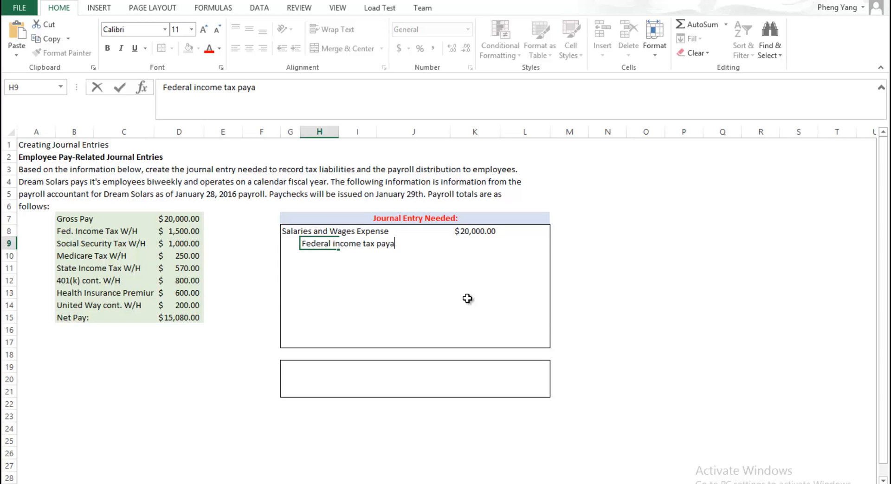
pyautogui.write('ble')
pyautogui.press('Return')
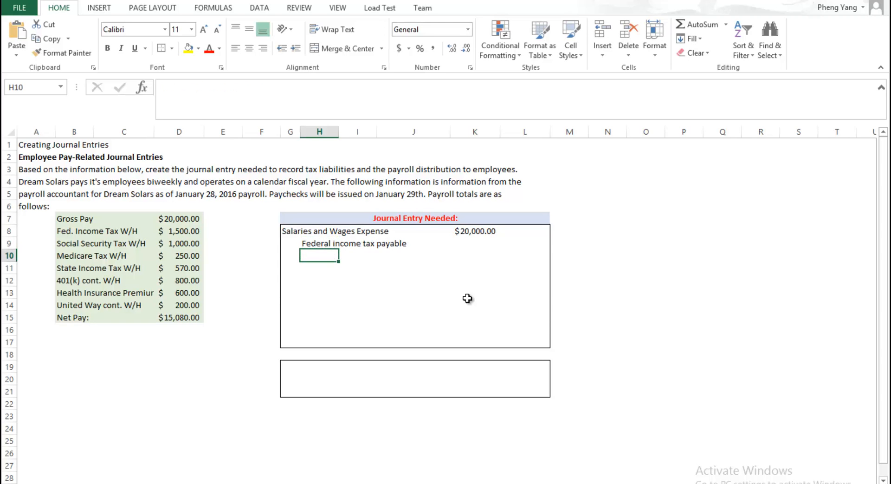
# Step: Add the credit account "Social Security tax payable" in H10
pyautogui.write('Social')
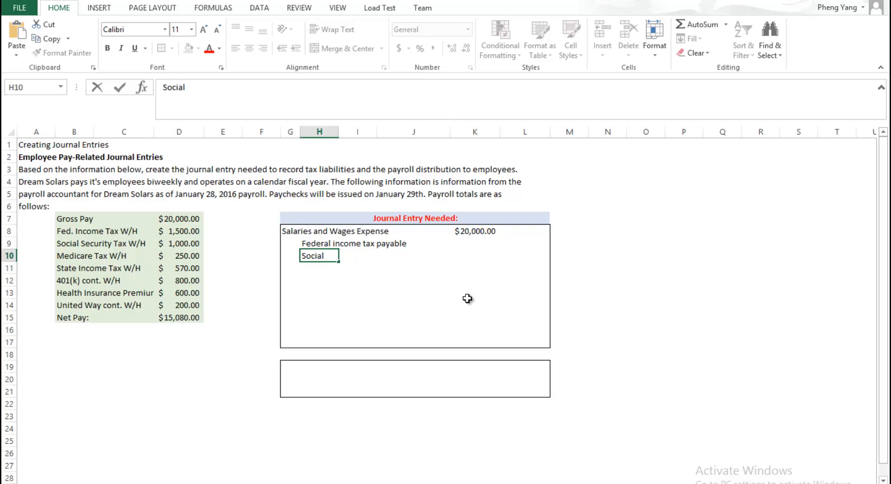
pyautogui.write(' Security ')
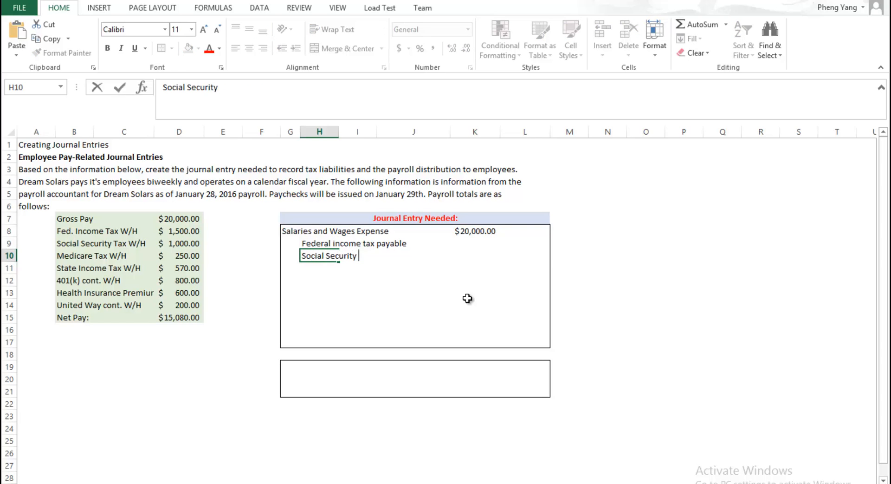
pyautogui.write('tax payable')
pyautogui.press('Return')
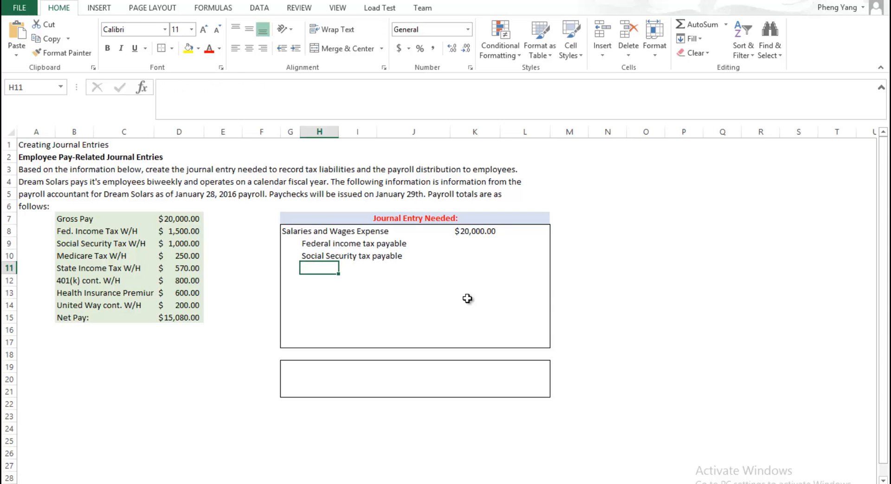
# Step: Add the credit account "Medicare tax payable" in H11 of the journal entry
pyautogui.write('Med')
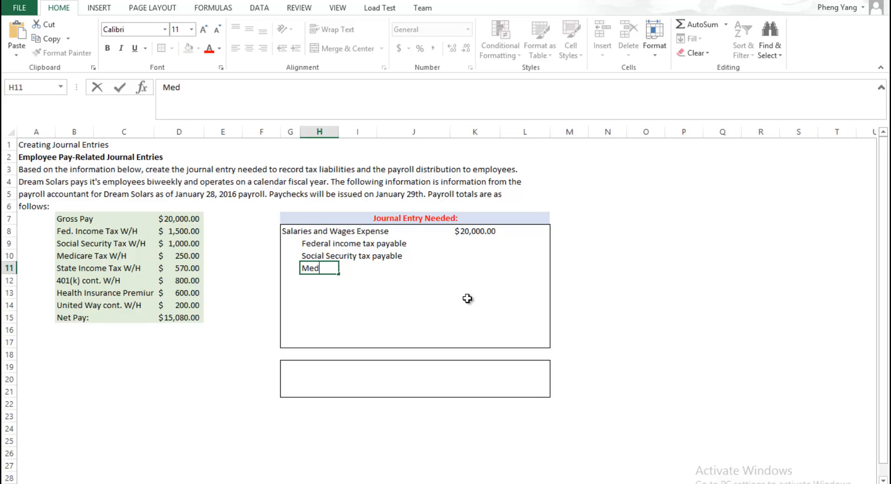
pyautogui.write('icare tax paayb')
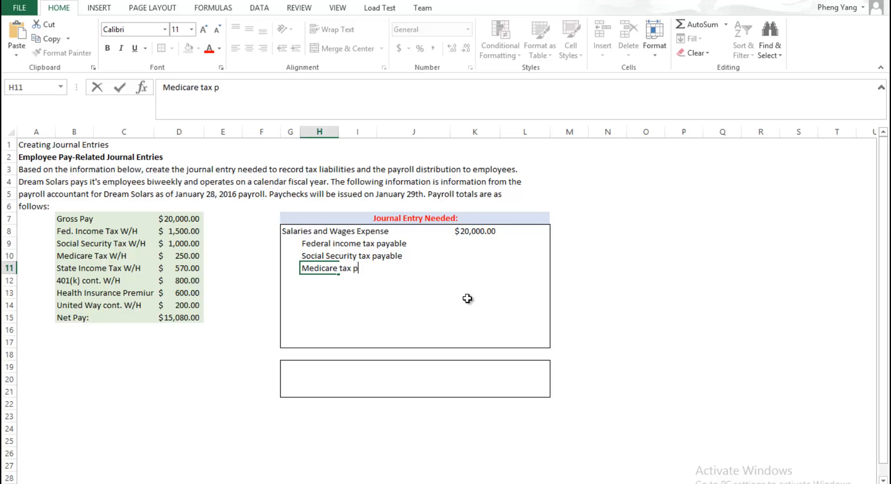
pyautogui.press('BackSpace')
pyautogui.press('BackSpace')
pyautogui.press('BackSpace')
pyautogui.write('yable')
pyautogui.press('Return')
# Step: Add the credit account "State income tax payable" in H12 of the journal entry
pyautogui.write('Stat')
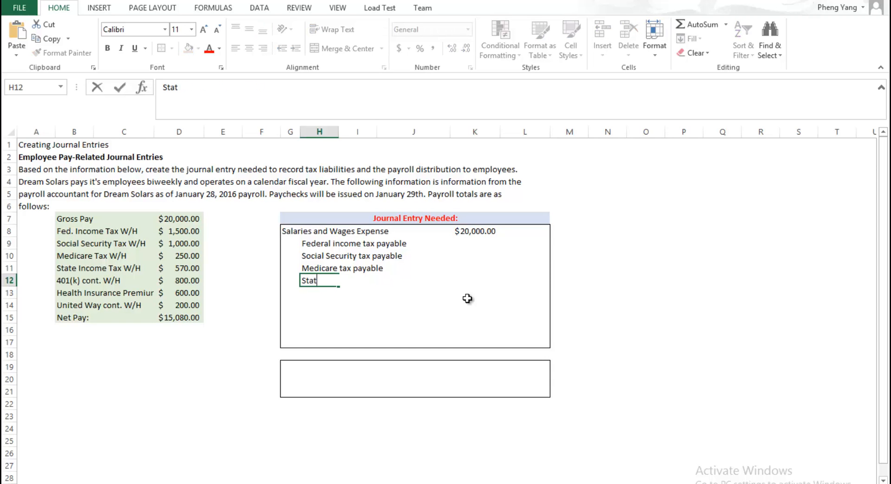
pyautogui.write('e income tax')
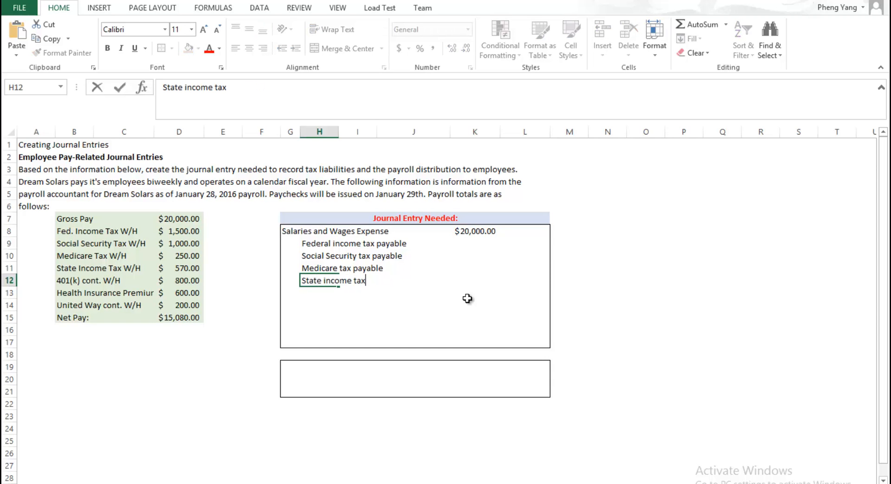
pyautogui.write(' payable')
pyautogui.press('Return')
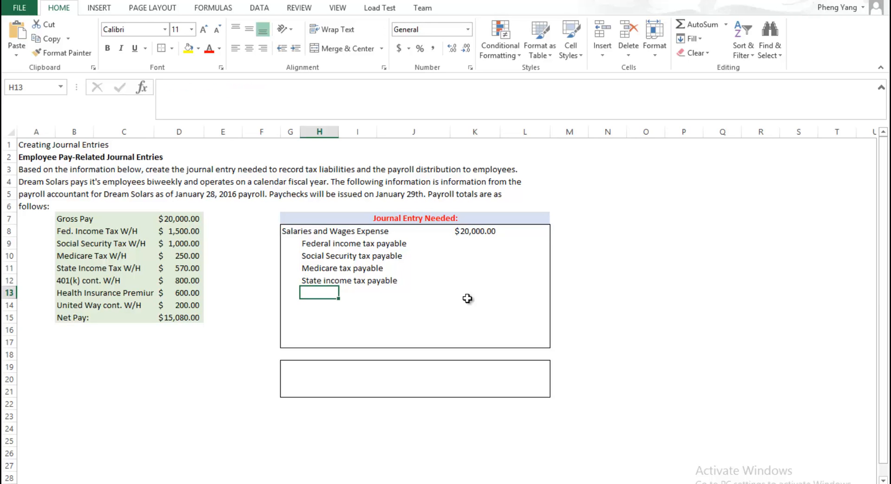
# Step: Add the credit account "401(k) cont. payable" in H13 of the journal entry
pyautogui.write('401(')
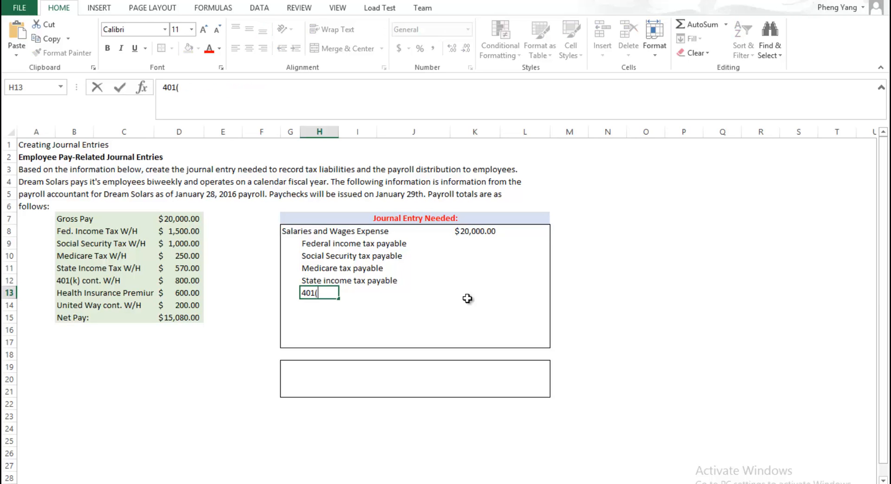
pyautogui.write('k) cont. payable')
pyautogui.press('Return')
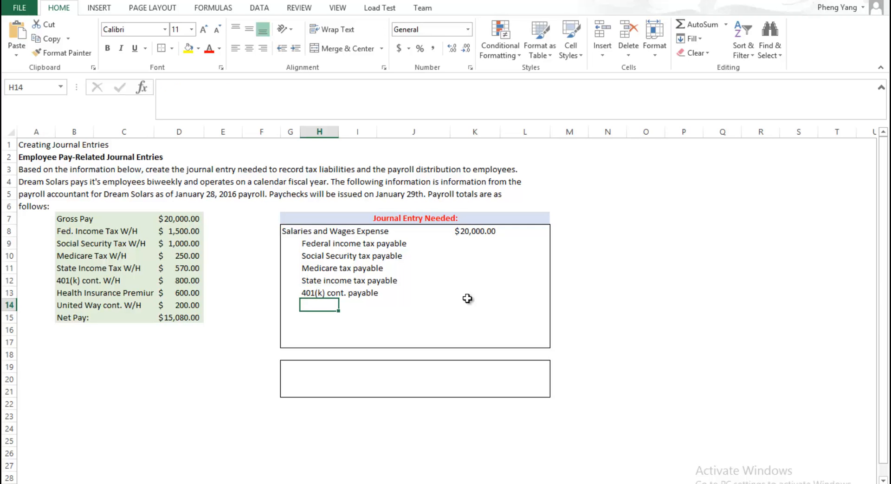
# Step: Add the credit account "Health insurance payable" in H14 of the journal entry
pyautogui.write('Health')
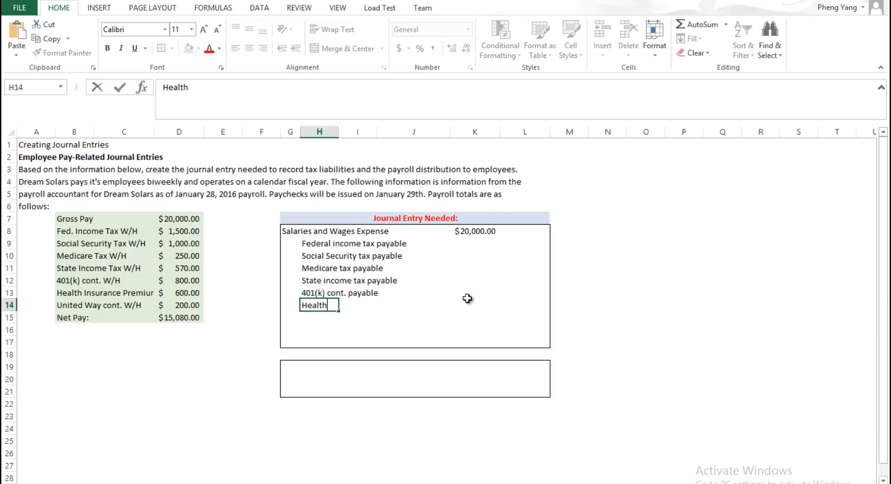
pyautogui.write(' insurnace pre')
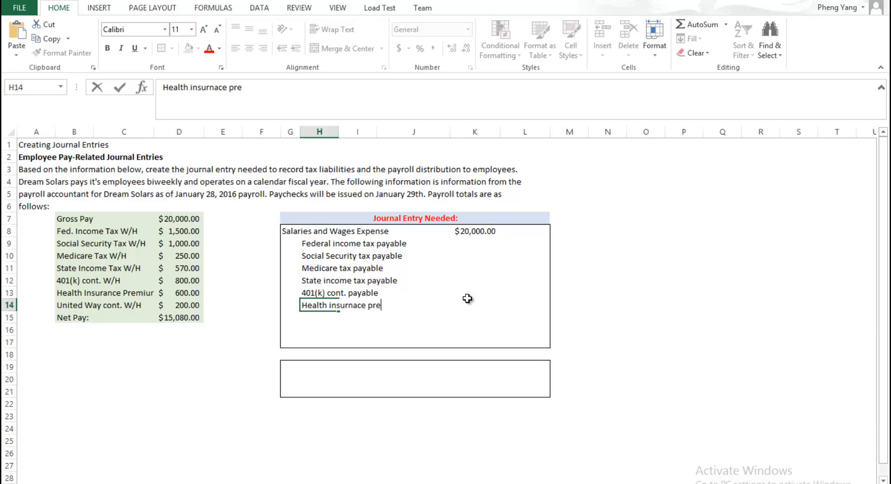
pyautogui.write('m')
pyautogui.press('BackSpace')
pyautogui.press('BackSpace')
pyautogui.press('BackSpace')
pyautogui.press('BackSpace')
pyautogui.write('payable')
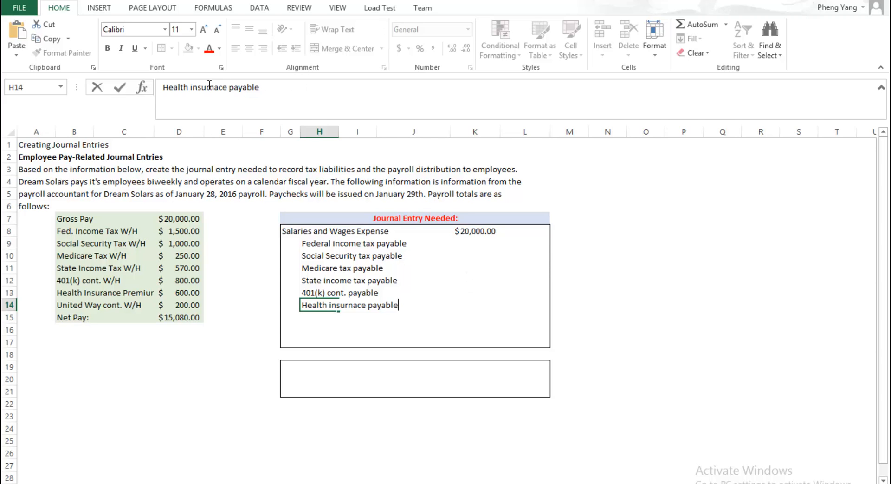
pyautogui.click(228, 87)
pyautogui.press('BackSpace')
pyautogui.press('BackSpace')
pyautogui.press('BackSpace')
pyautogui.press('BackSpace')
pyautogui.press('BackSpace')
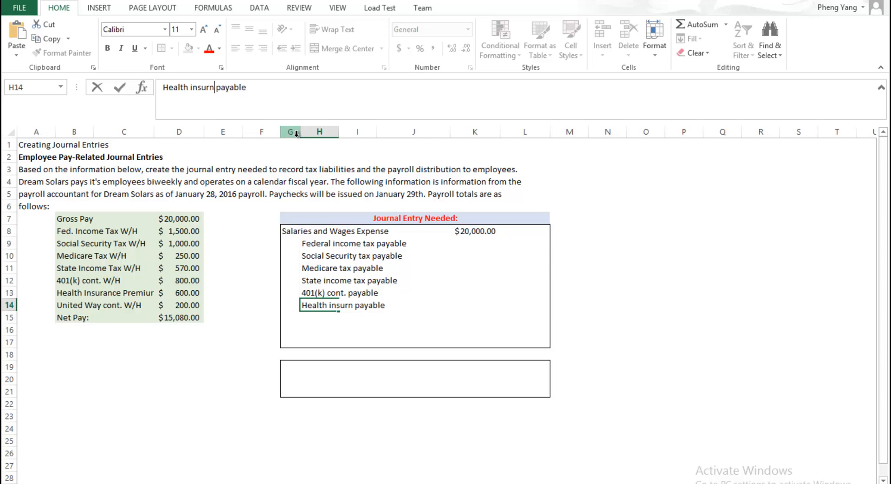
pyautogui.write('rance')
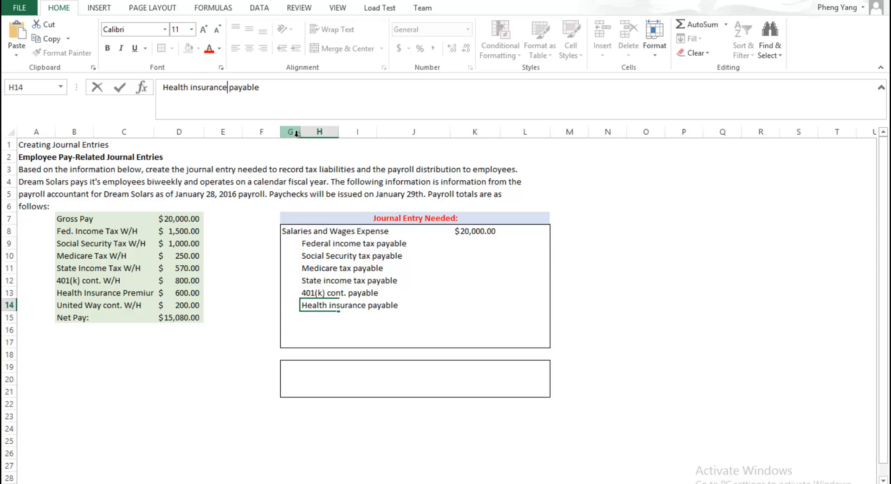
pyautogui.press('Return')
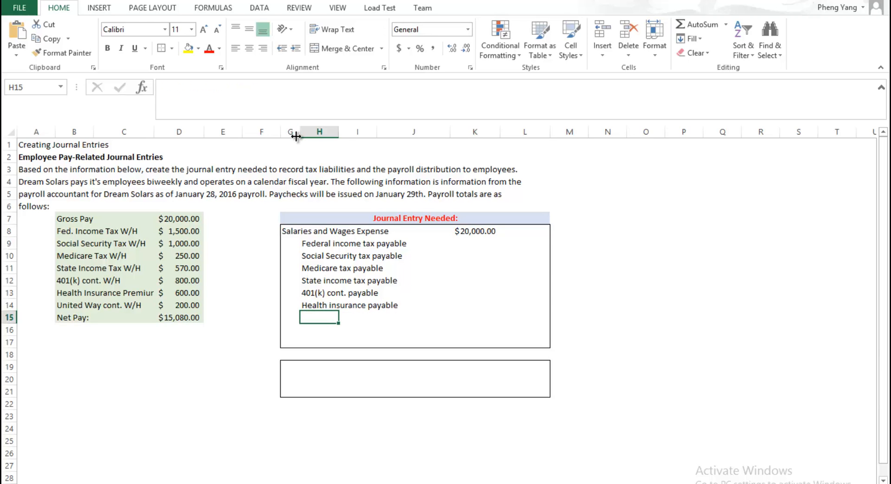
# Step: Add the credit account "United Way payable" in H15 of the journal entry
pyautogui.write('Unit')
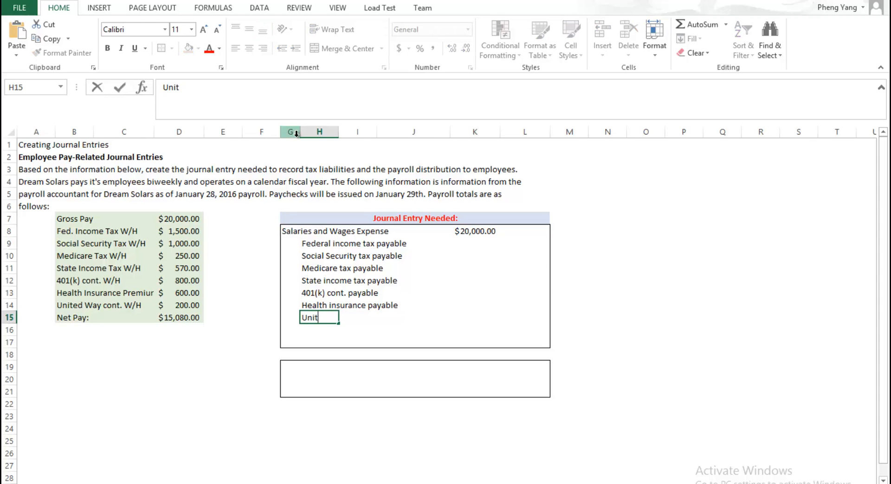
pyautogui.write('ed Way payable')
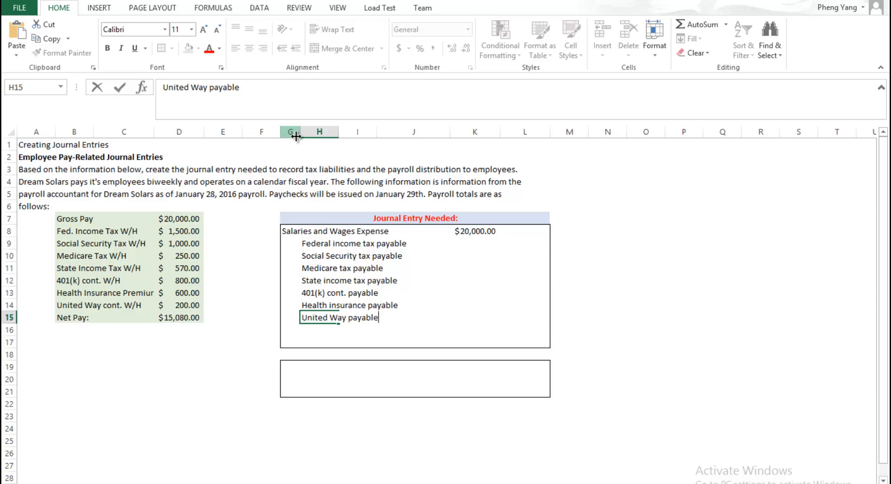
pyautogui.press('Return')
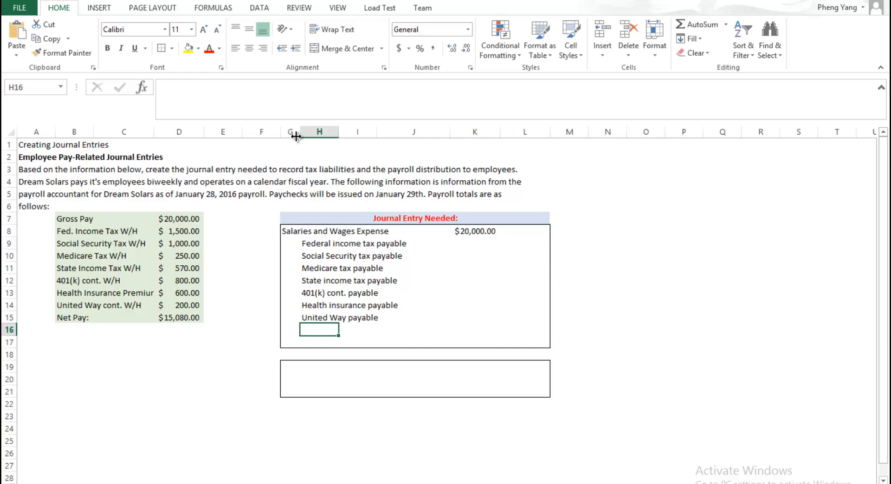
# Step: Add the credit account "Salaries and Wages payable" for the net pay in H16 of the journal entry
pyautogui.click(190, 315)
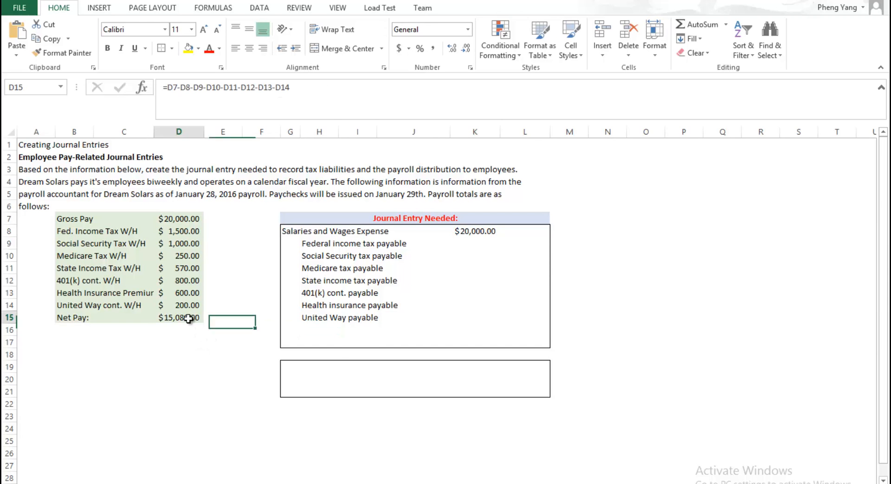
pyautogui.click(291, 329)
pyautogui.click(321, 331)
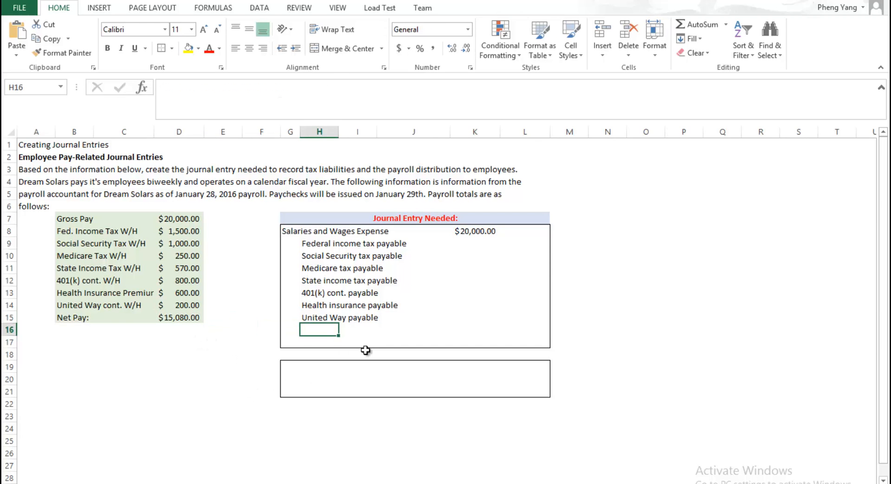
pyautogui.write('Sa')
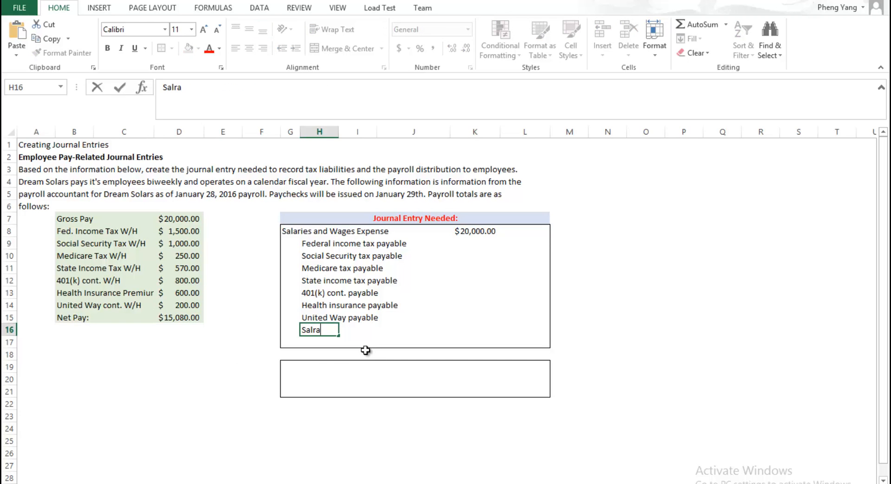
pyautogui.write('laries and Wages')
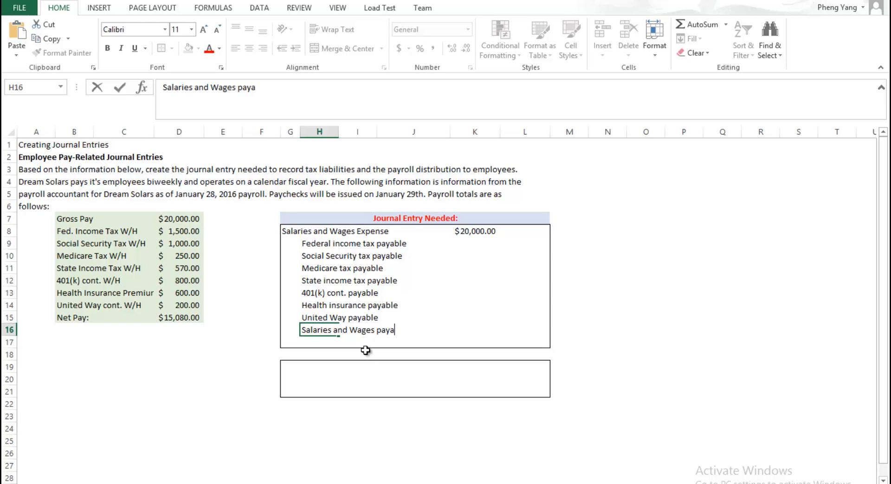
pyautogui.write('payable')
pyautogui.press('Return')
# Step: Copy the withholding and net pay amounts in D8:D15 and paste them as values into the credit column, starting at L9
pyautogui.click(523, 242)
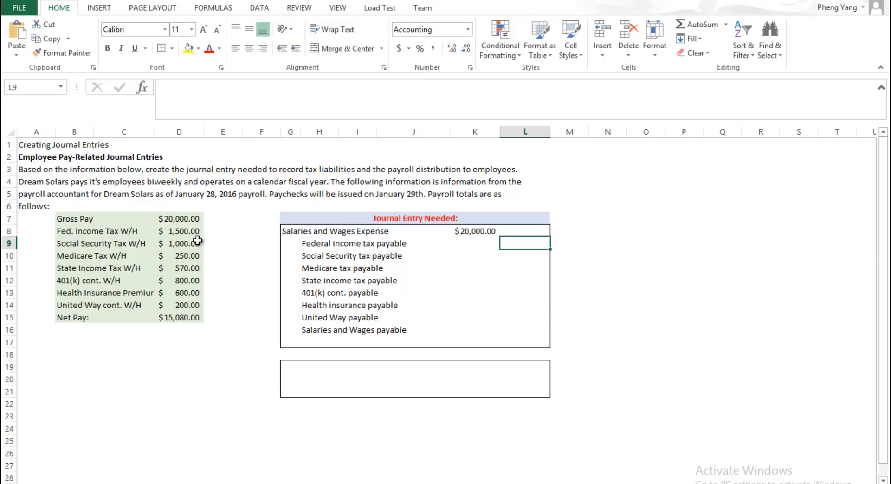
pyautogui.moveTo(184, 231); pyautogui.dragTo(190, 317)
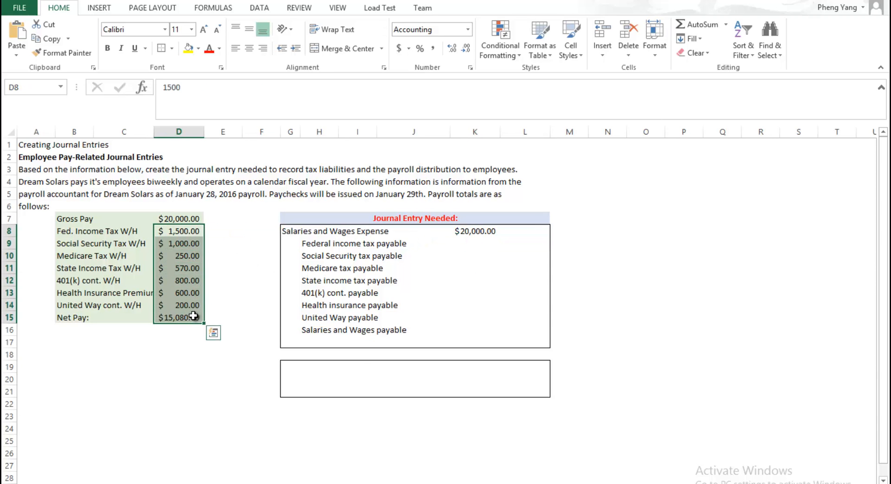
pyautogui.hotkey('ctrl', 'c')
pyautogui.click(526, 244)
pyautogui.rightClick(526, 243)
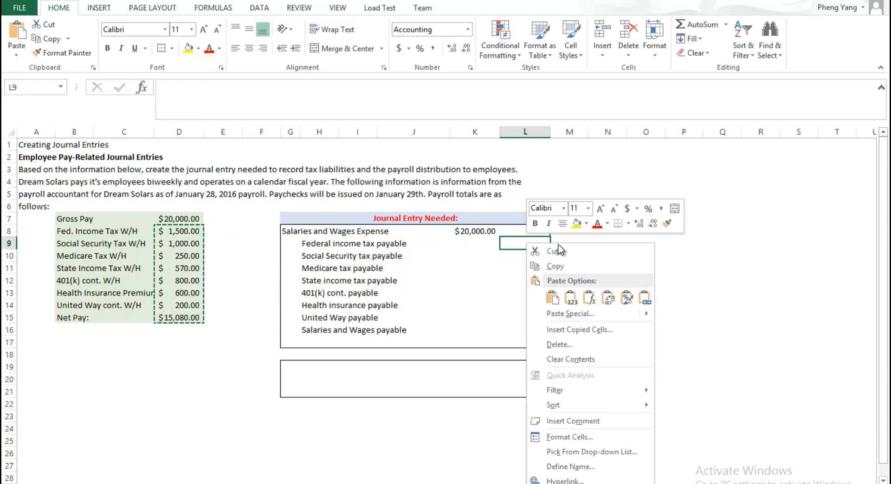
pyautogui.click(568, 295)
pyautogui.click(523, 340)
pyautogui.click(523, 332)
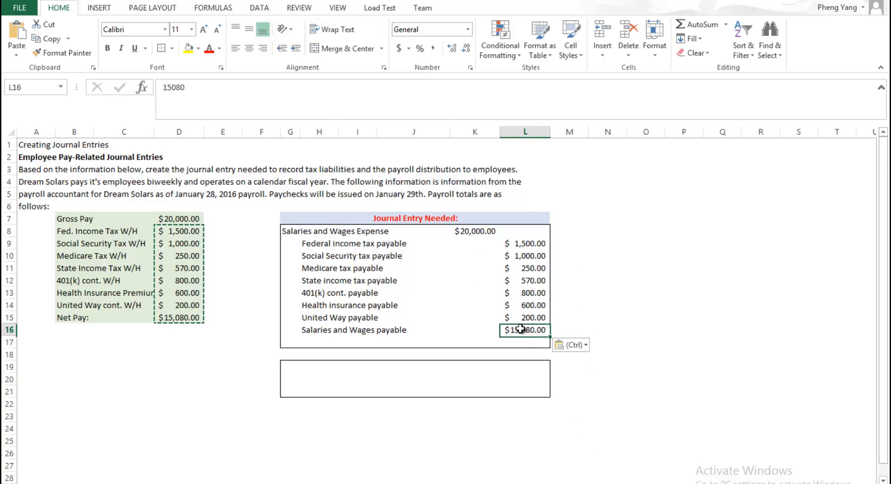
pyautogui.moveTo(528, 240); pyautogui.dragTo(526, 332)
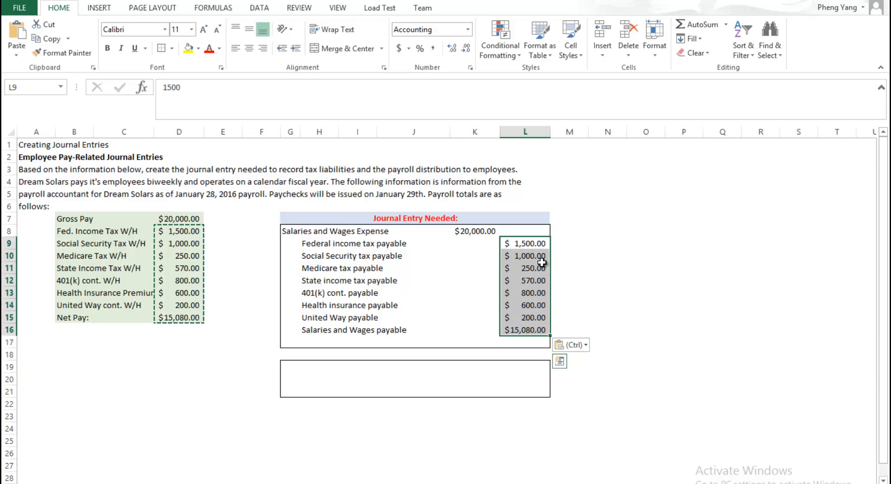
pyautogui.click(453, 270)
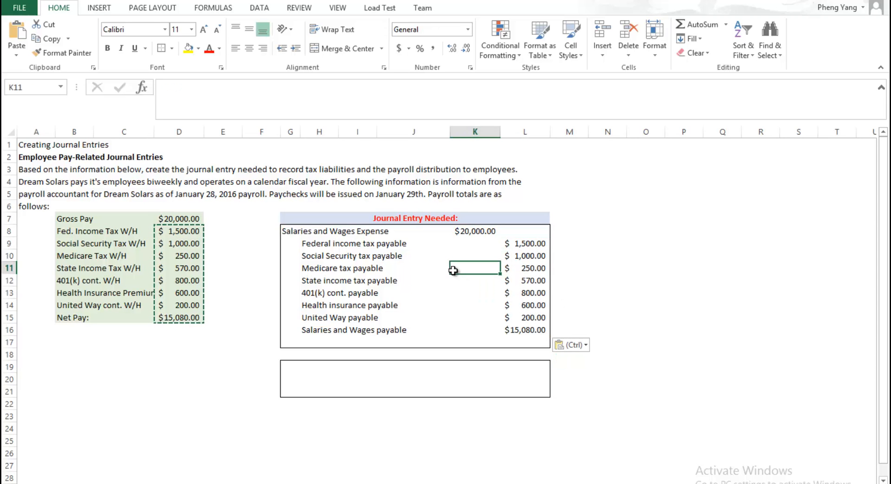
# Step: Enter the description "*record payroll as of Jan. 28th" in G17, below the credit accounts
pyautogui.click(297, 342)
pyautogui.write('*')
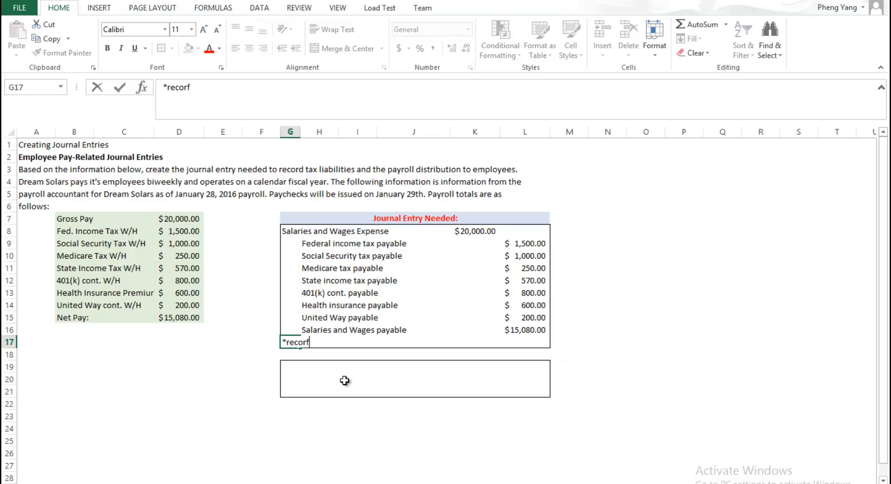
pyautogui.write('record payroll as of Jan. 28th')
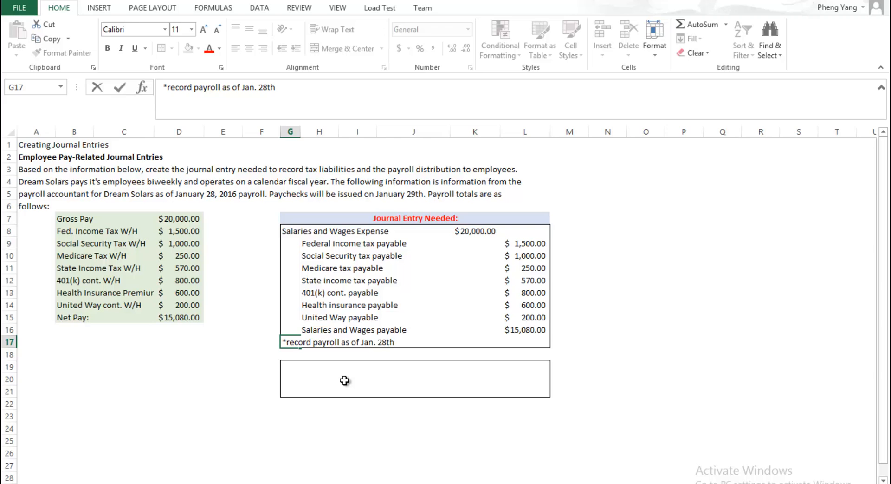
pyautogui.press('Return')
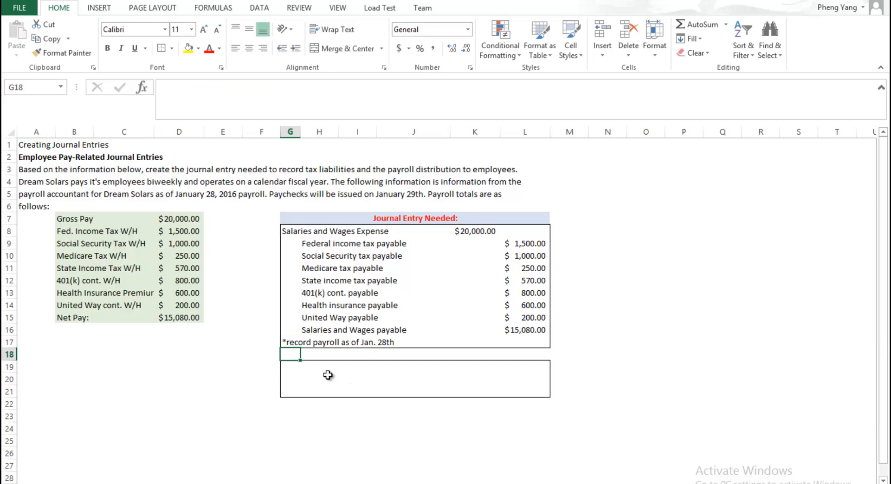
# Step: Enter the debit account "Salaries and Wages Payable" in G19 of the second journal entry
pyautogui.click(287, 368)
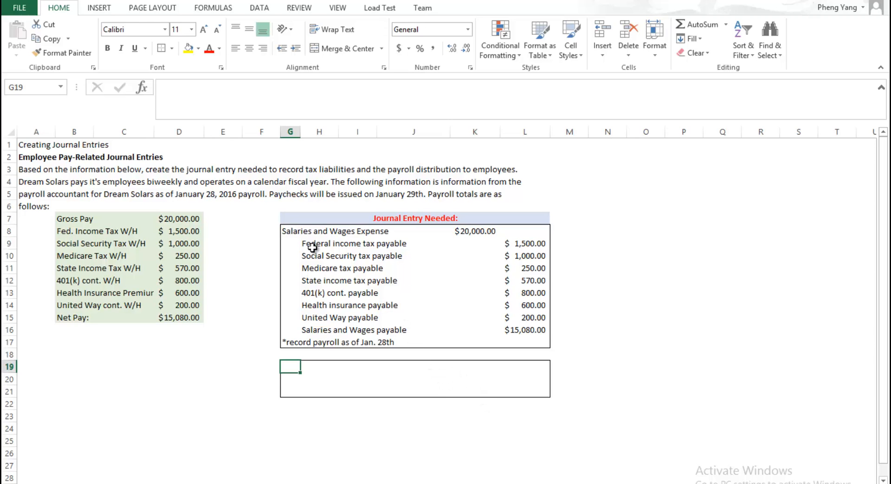
pyautogui.moveTo(291, 231); pyautogui.dragTo(470, 231)
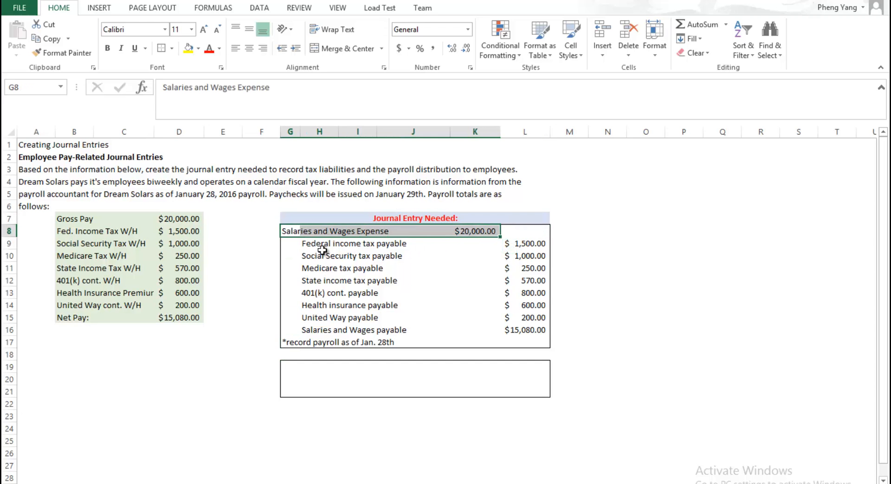
pyautogui.moveTo(309, 243); pyautogui.dragTo(517, 314)
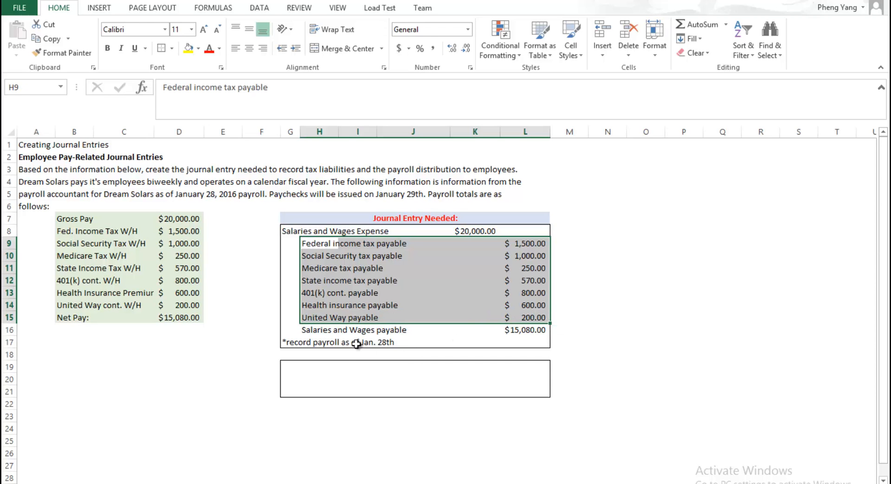
pyautogui.moveTo(320, 329); pyautogui.dragTo(520, 335)
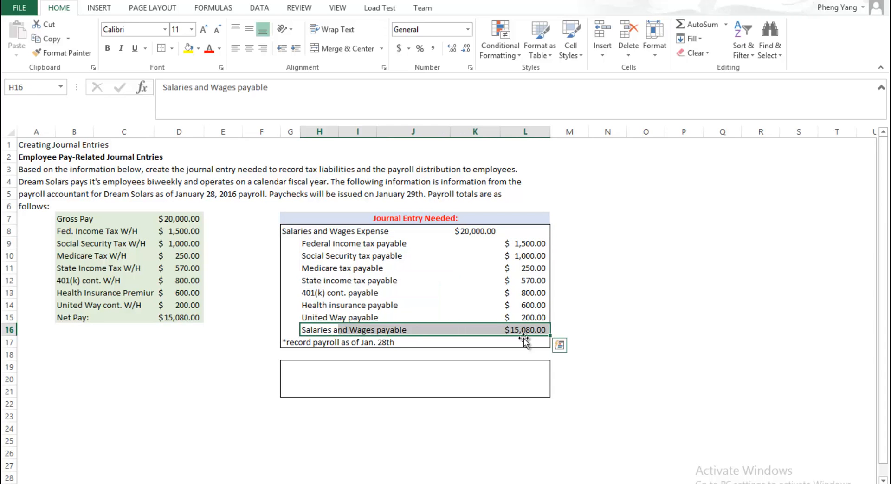
pyautogui.click(290, 367)
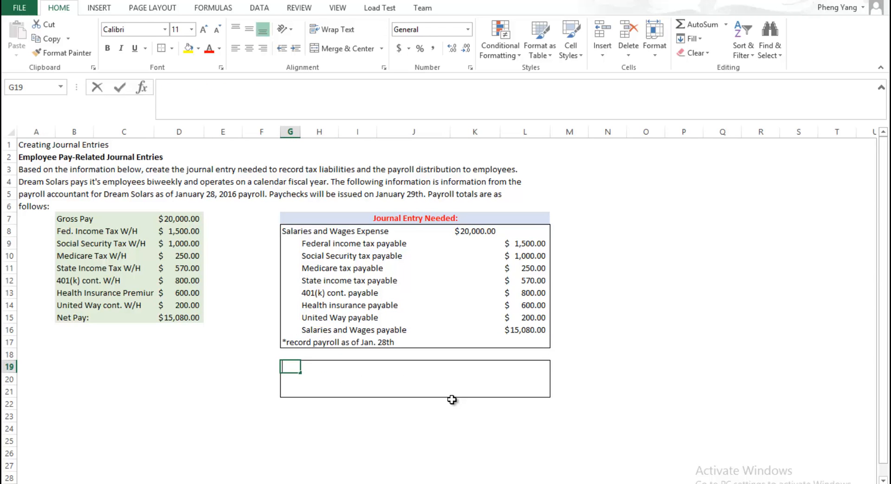
pyautogui.write('Salaries')
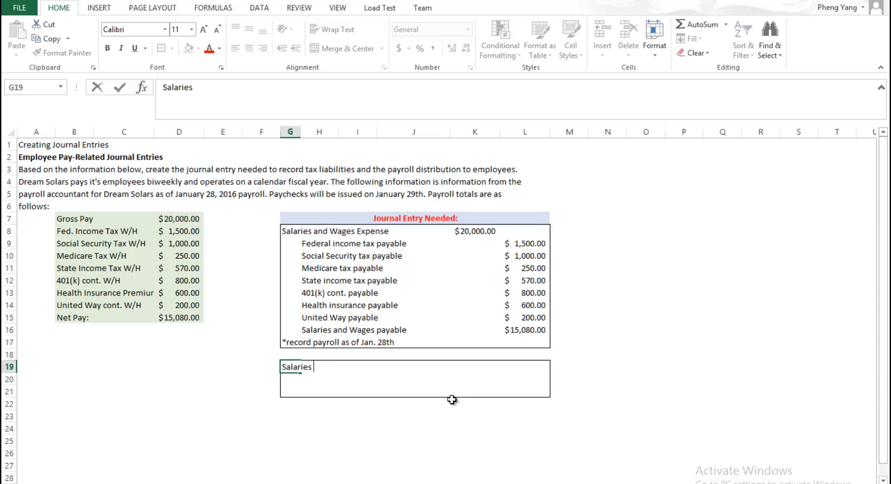
pyautogui.write(' and wages Payable')
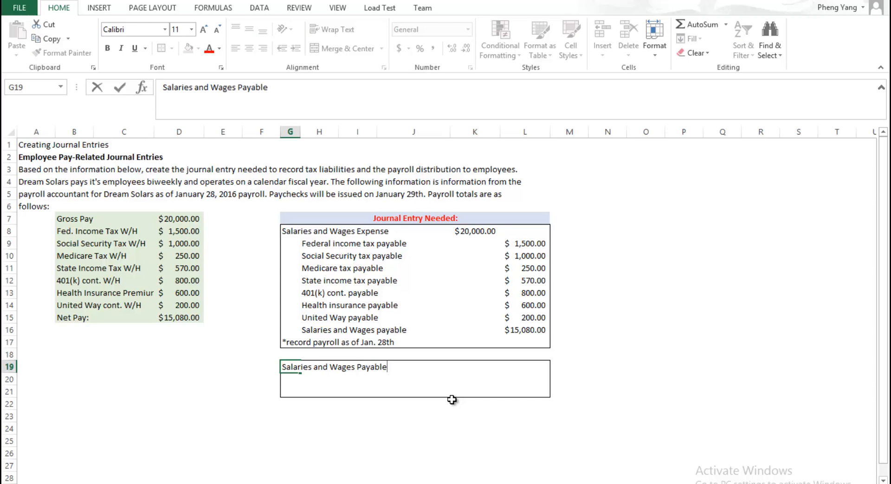
# Step: Link the debit amount in K19 to the Salaries and Wages payable credit with the formula =L16
pyautogui.press('Right')
pyautogui.press('Right')
pyautogui.press('Right')
pyautogui.press('Right')
pyautogui.press('Right')
pyautogui.press('Left')
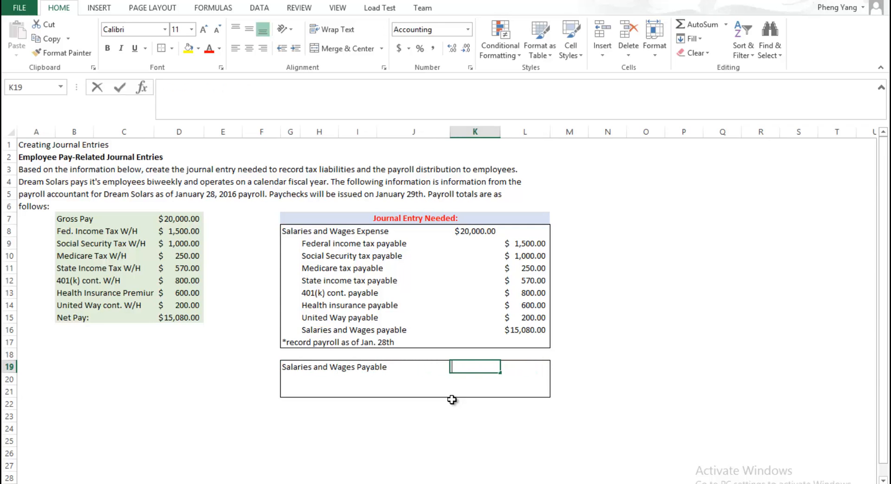
pyautogui.write('=')
pyautogui.click(512, 328)
pyautogui.press('Return')
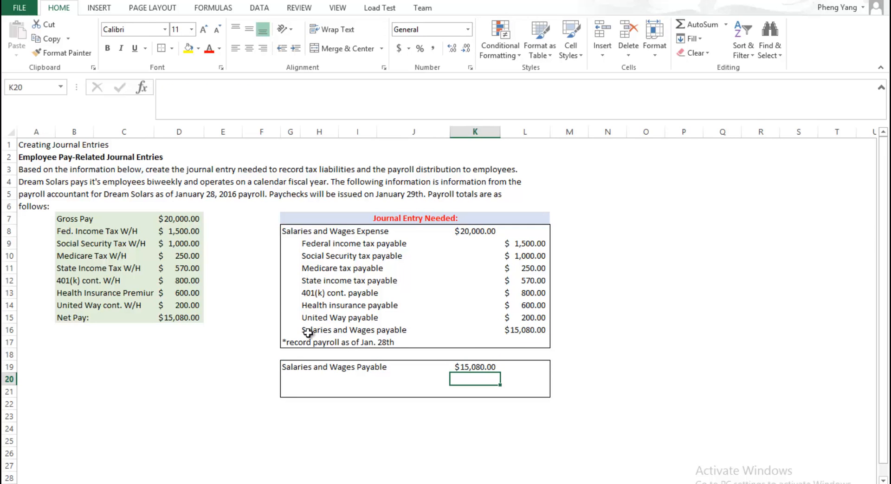
pyautogui.moveTo(307, 333); pyautogui.dragTo(532, 327)
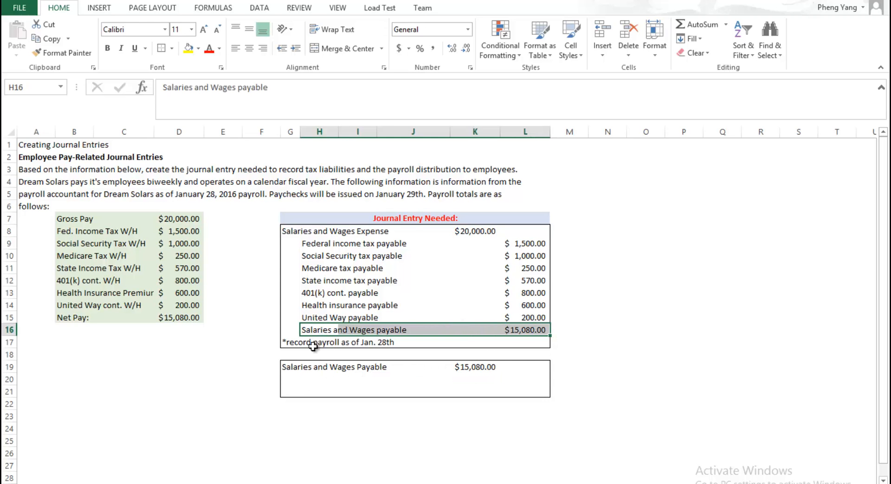
pyautogui.click(287, 366)
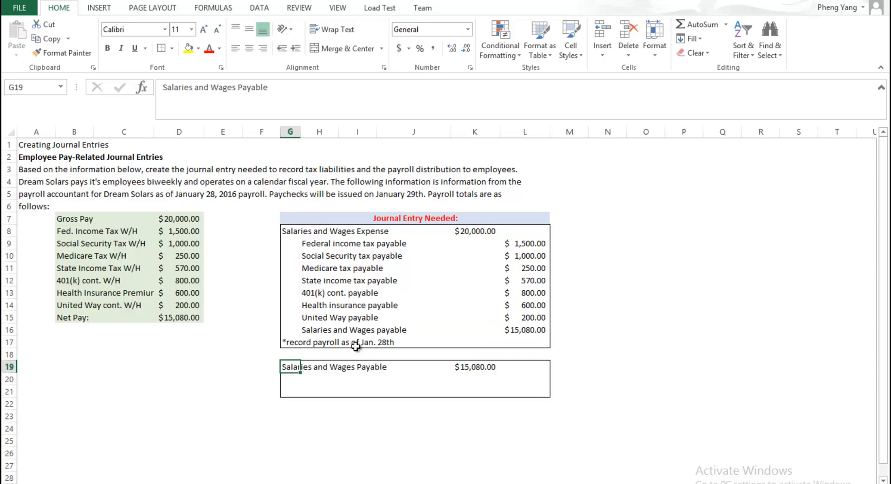
pyautogui.click(476, 367)
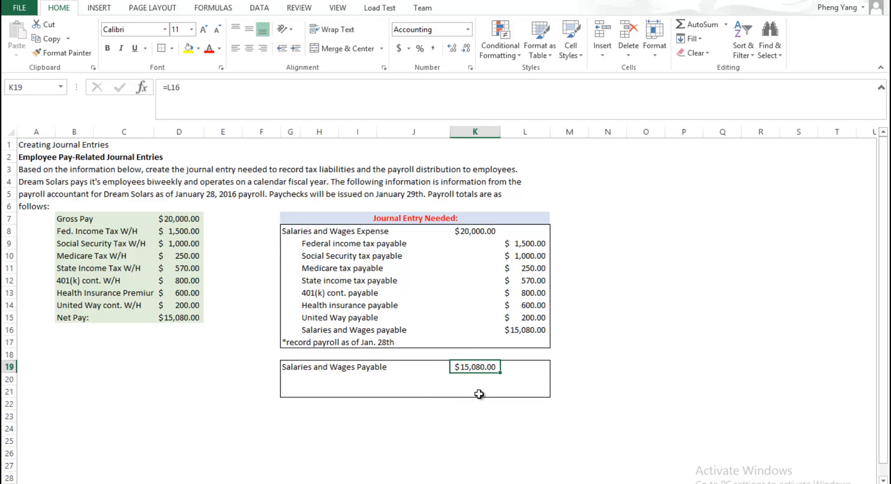
# Step: Enter the credit account "Cash" in H20 and link its credit amount in L20 to the debit with the formula =K19
pyautogui.click(311, 378)
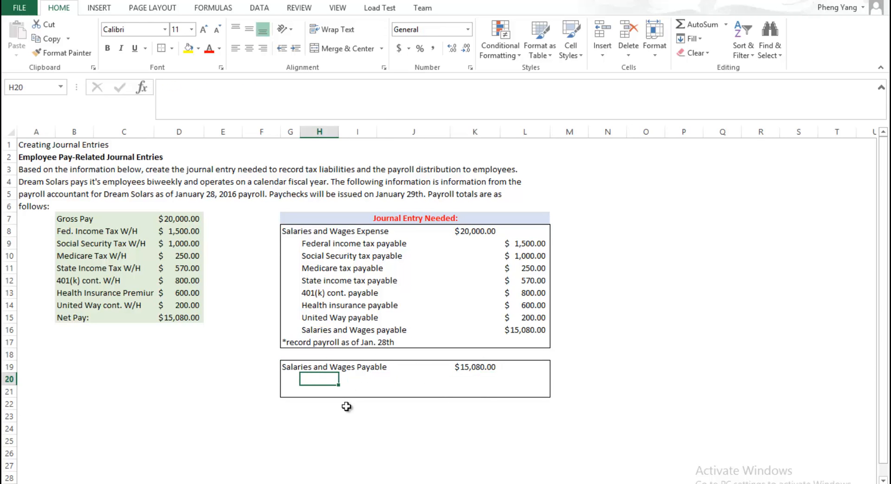
pyautogui.write('Ca')
pyautogui.press('Tab')
pyautogui.press('Tab')
pyautogui.press('Tab')
pyautogui.press('Tab')
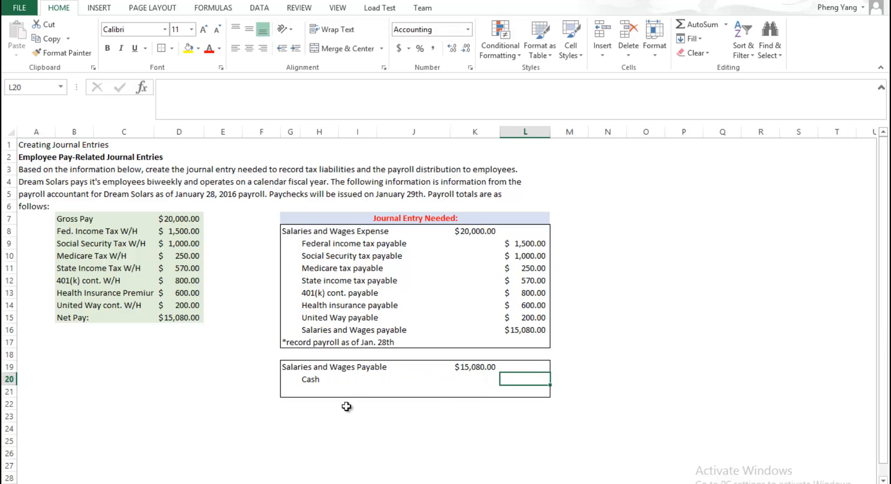
pyautogui.write('=')
pyautogui.click(464, 366)
pyautogui.press('Return')
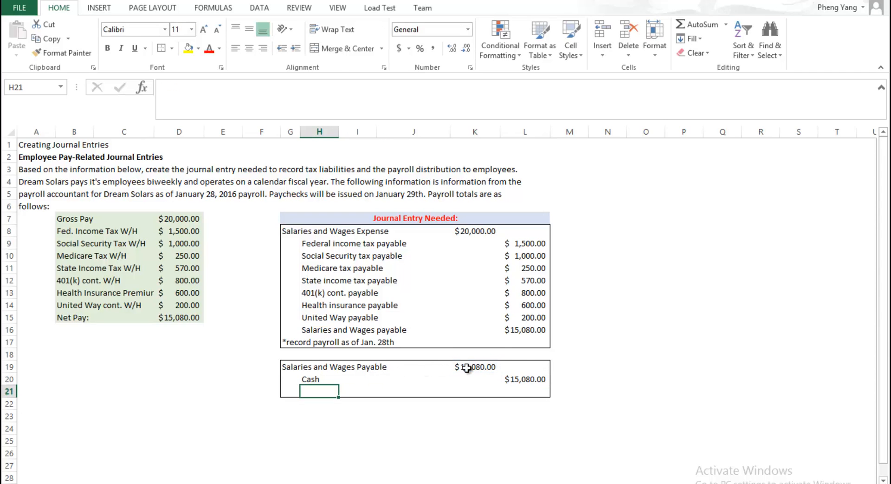
# Step: Enter the description "*remit payment of payroll to employees" in G21, below the Cash line of the second journal entry
pyautogui.click(285, 392)
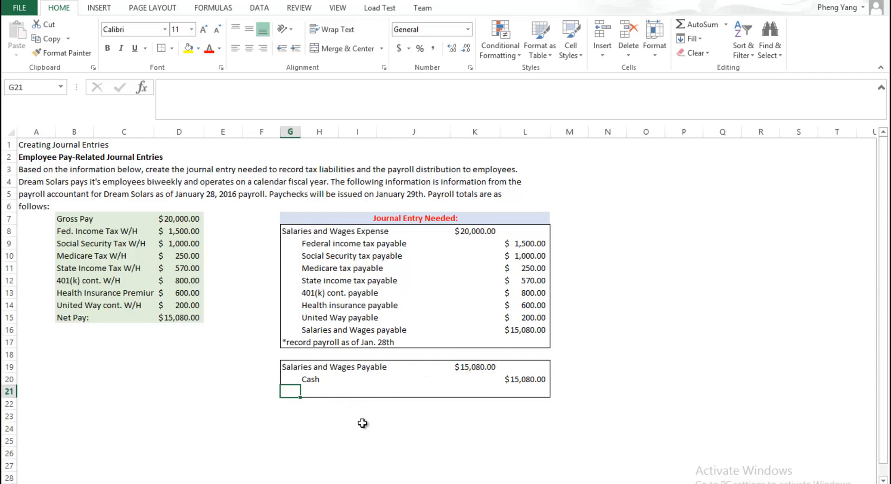
pyautogui.write('*')
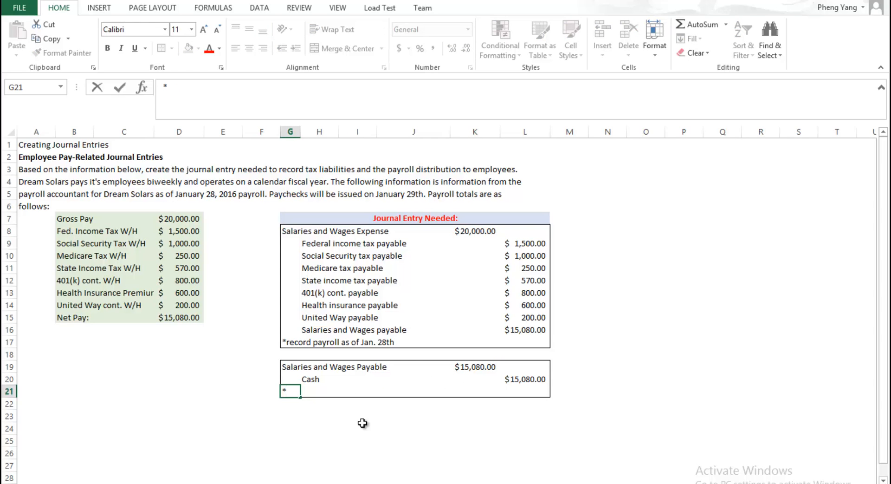
pyautogui.write('remit pay')
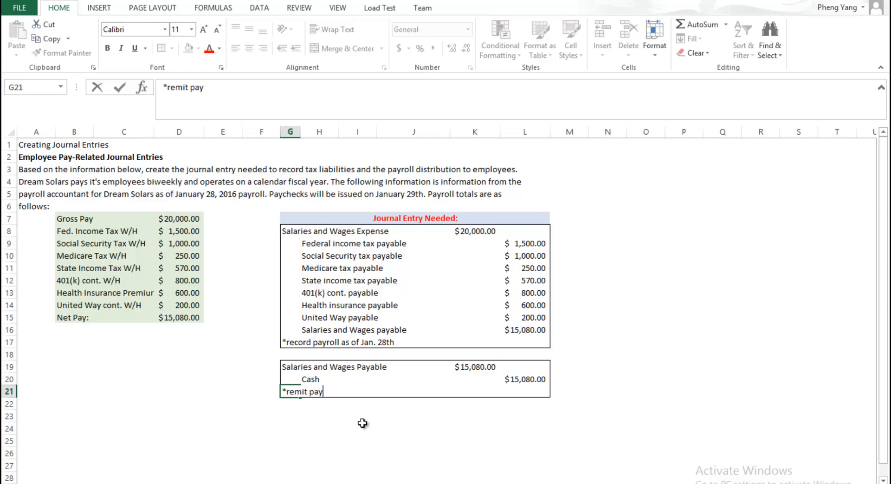
pyautogui.write('ment of payroll ')
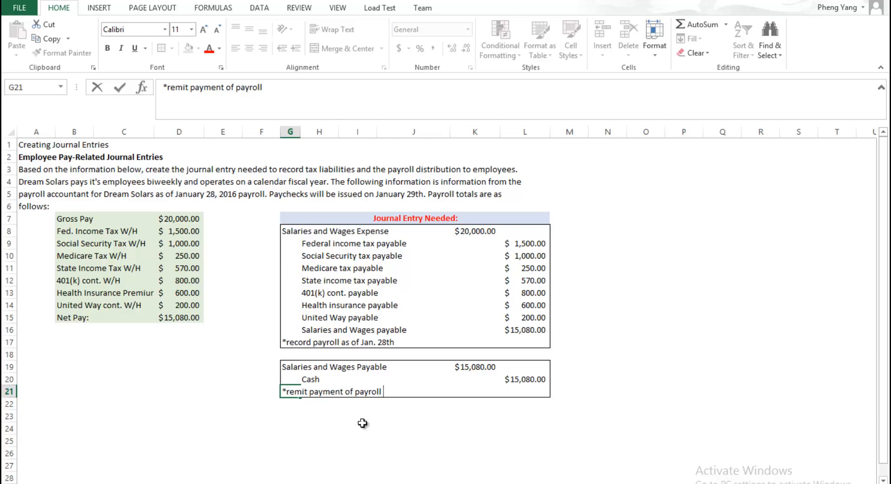
pyautogui.write('to employee')
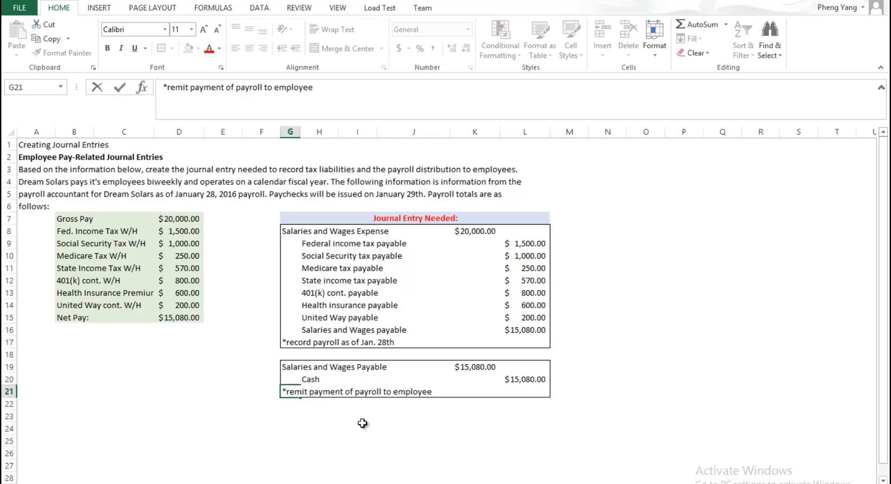
pyautogui.write('s')
pyautogui.press('Return')
pyautogui.click(363, 423)
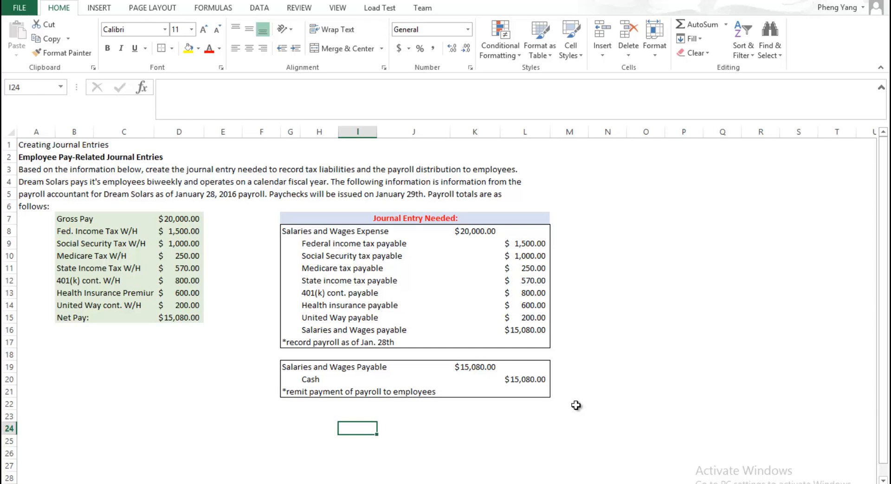
# Step: Review the payroll withholdings in column B against the liability credits in H9:L15 and the payment entry in G19:L21
pyautogui.moveTo(68, 221); pyautogui.dragTo(149, 302)
pyautogui.click(63, 230)
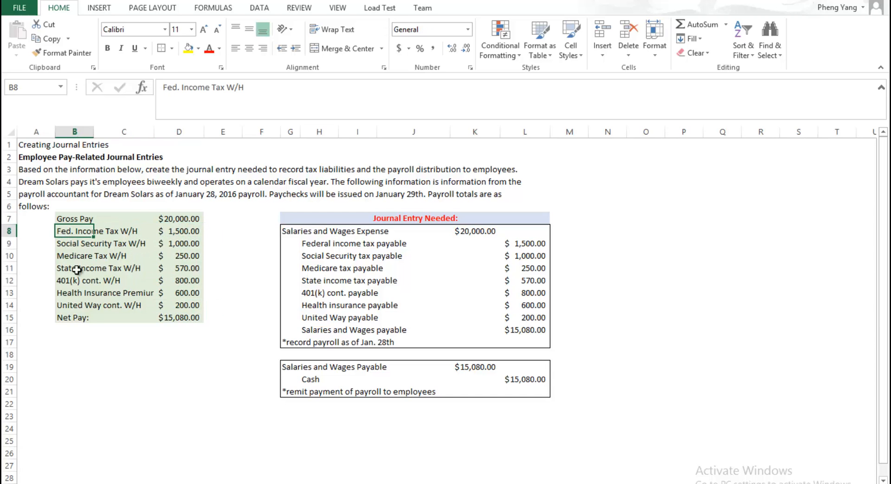
pyautogui.click(71, 305)
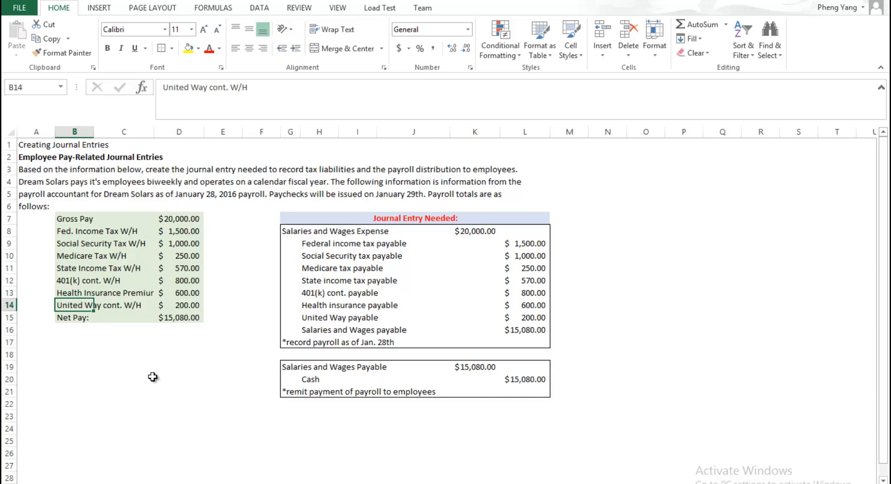
pyautogui.click(310, 242)
pyautogui.moveTo(333, 255); pyautogui.dragTo(505, 314)
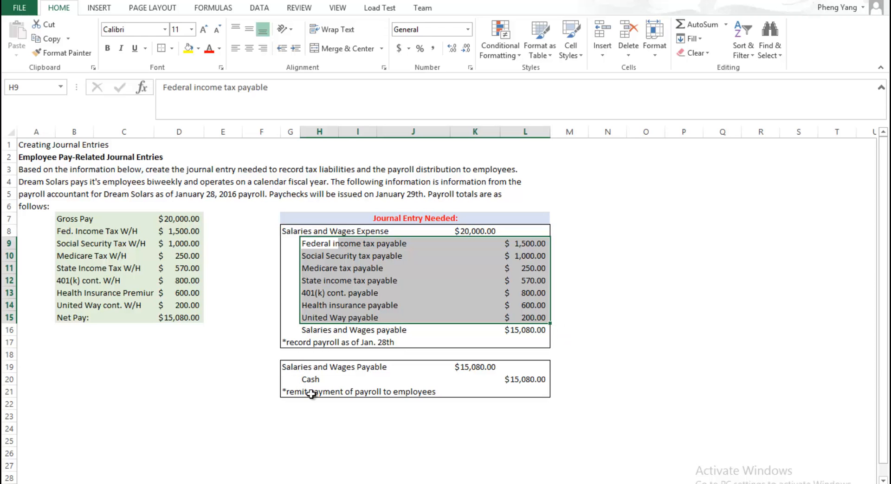
pyautogui.moveTo(290, 367); pyautogui.dragTo(534, 385)
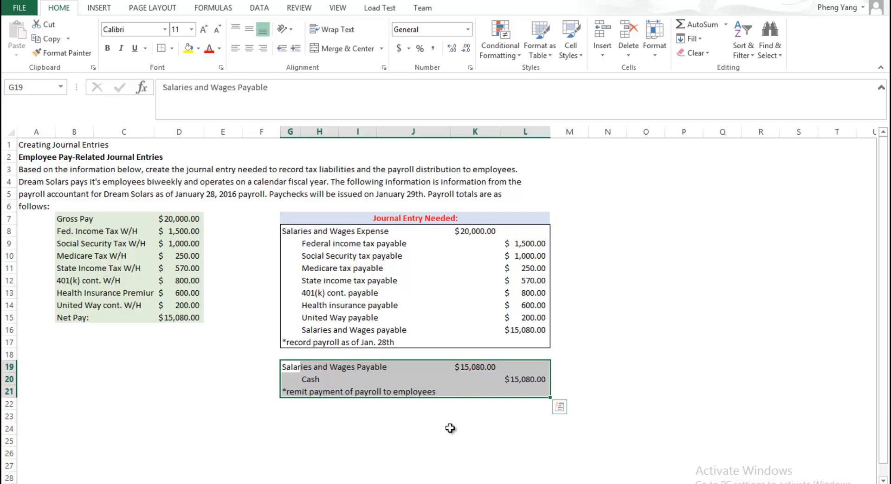
pyautogui.click(434, 431)
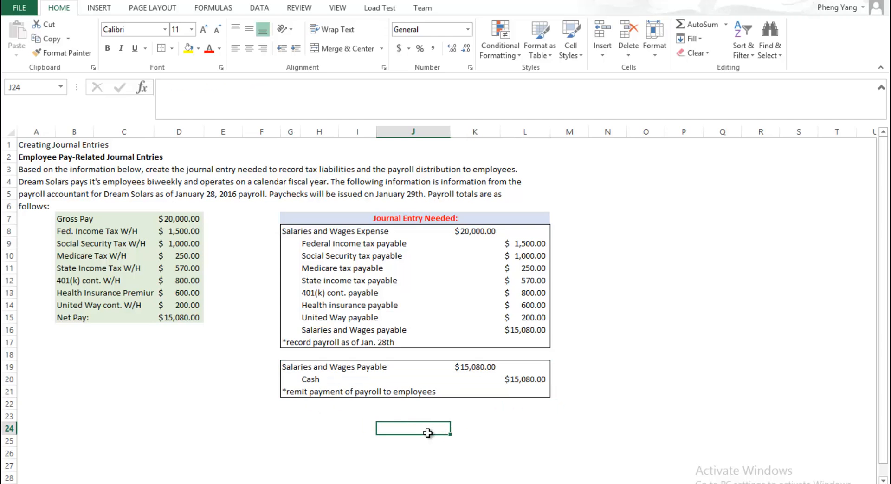